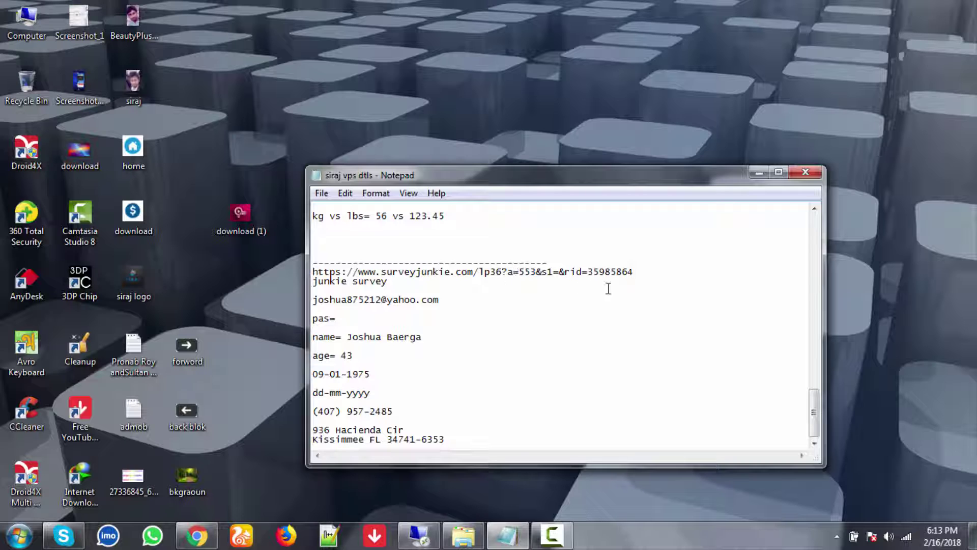
Step: Select the Survey Junkie referral link in the notes, switch to the Remote Desktop browser and open the site's sign-up form
{"action": "left_click_drag", "start_coordinate": [635, 271], "coordinate": [312, 271]}
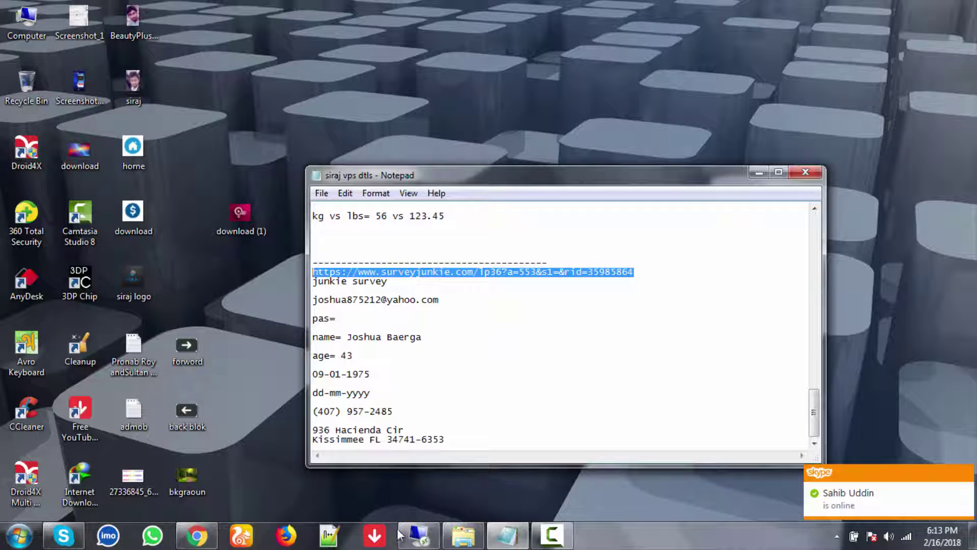
{"action": "left_click", "coordinate": [419, 535]}
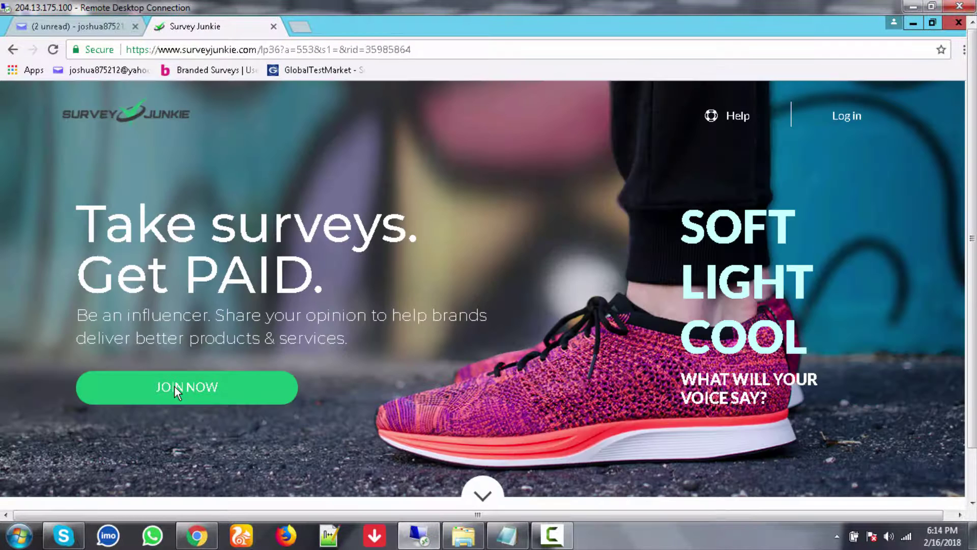
{"action": "left_click", "coordinate": [175, 386]}
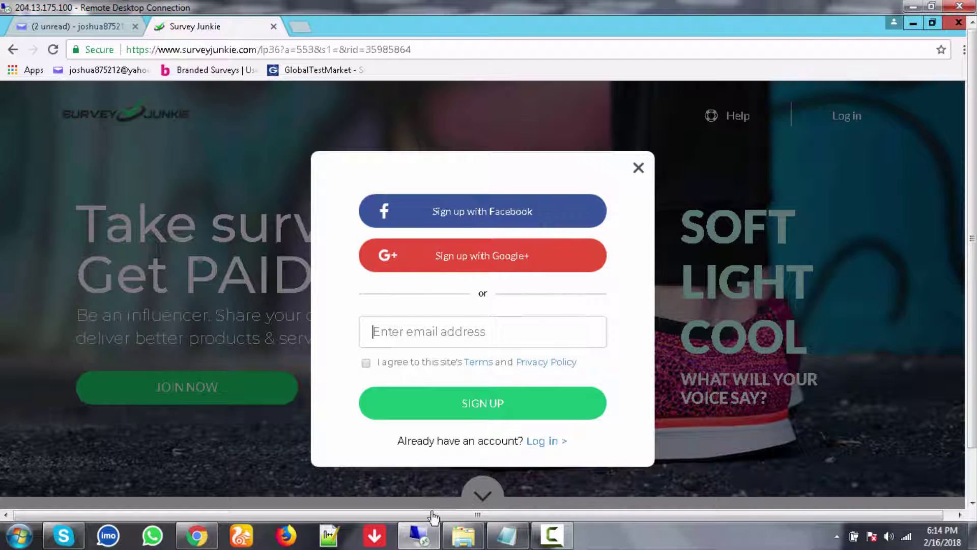
Step: Copy the e-mail address from the notes into the sign-up form and submit it with the terms agreement accepted
{"action": "left_click", "coordinate": [507, 536]}
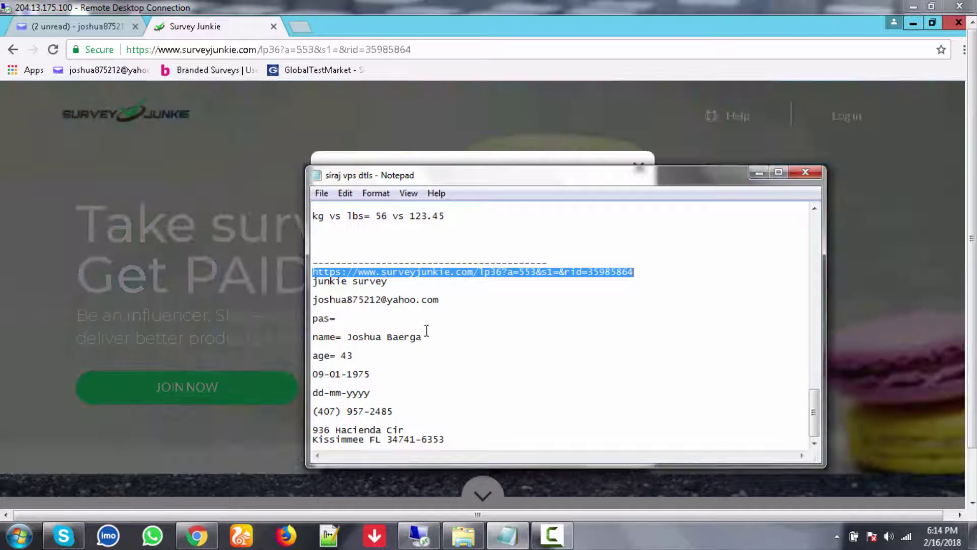
{"action": "double_click", "coordinate": [391, 299]}
{"action": "key", "text": "ctrl+c"}
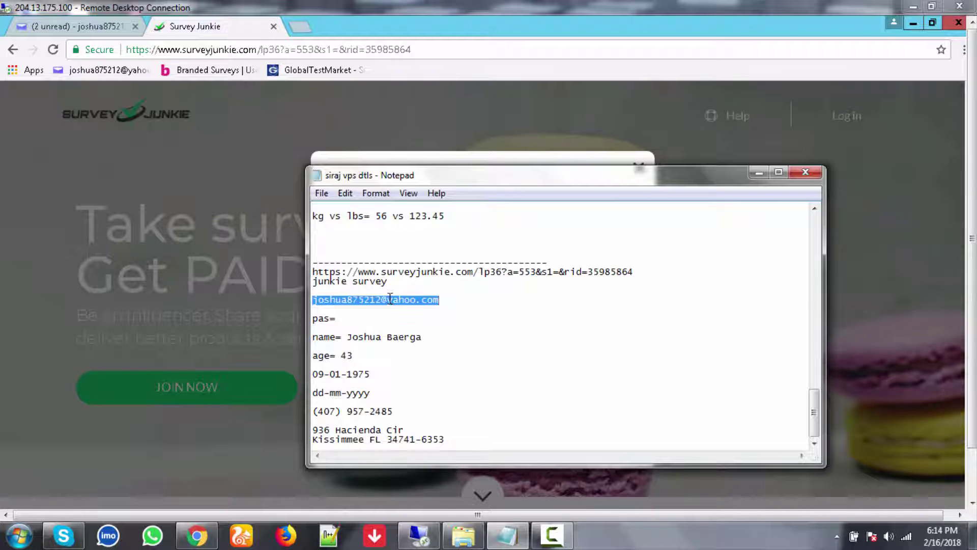
{"action": "left_click", "coordinate": [247, 33]}
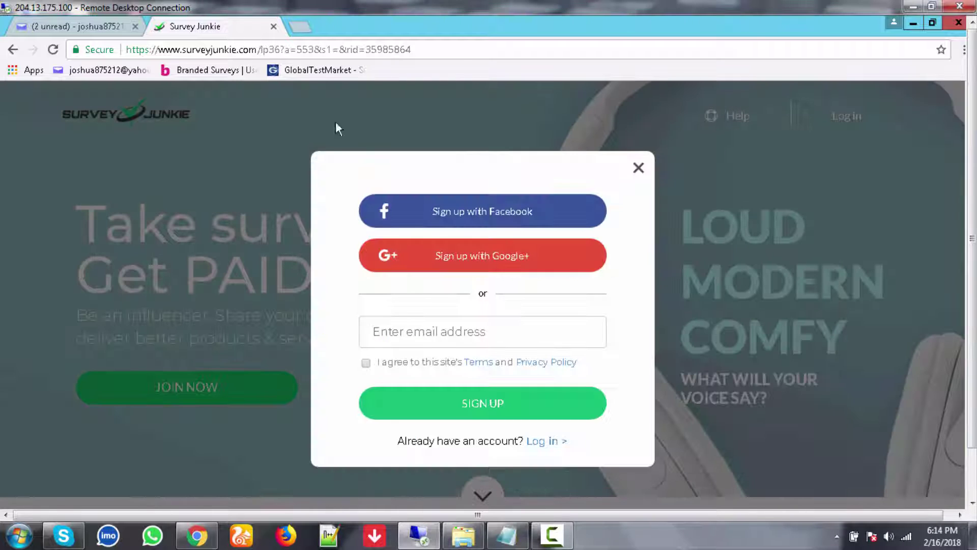
{"action": "left_click", "coordinate": [441, 335]}
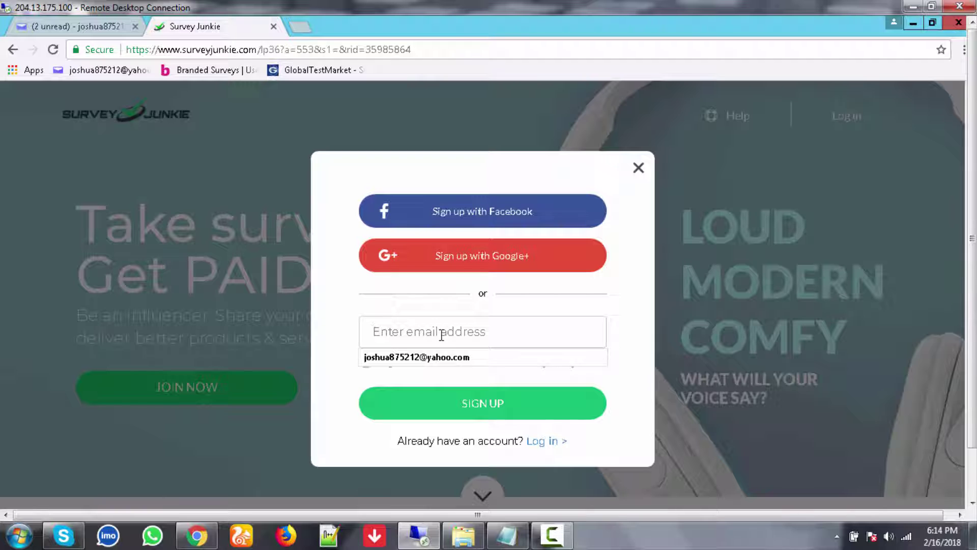
{"action": "key", "text": "ctrl+v"}
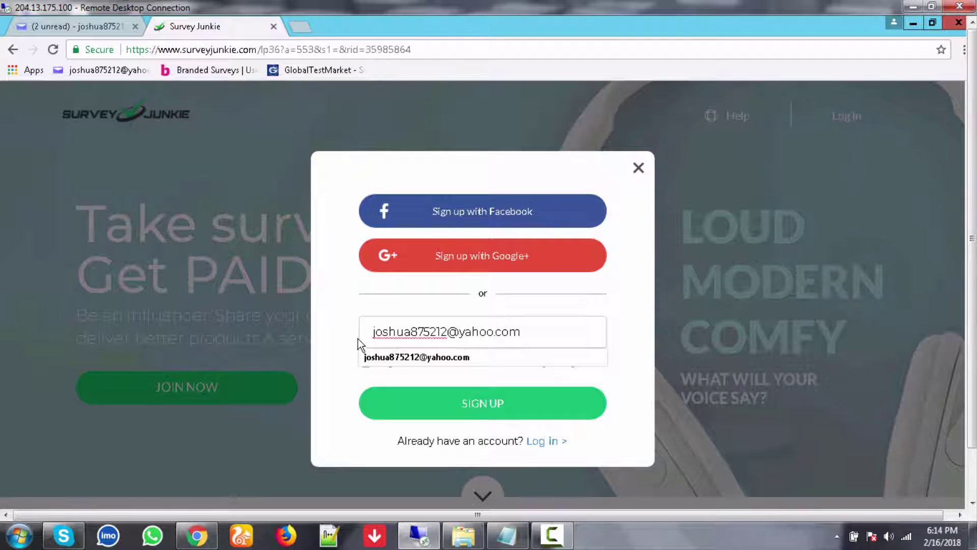
{"action": "key", "text": "Down"}
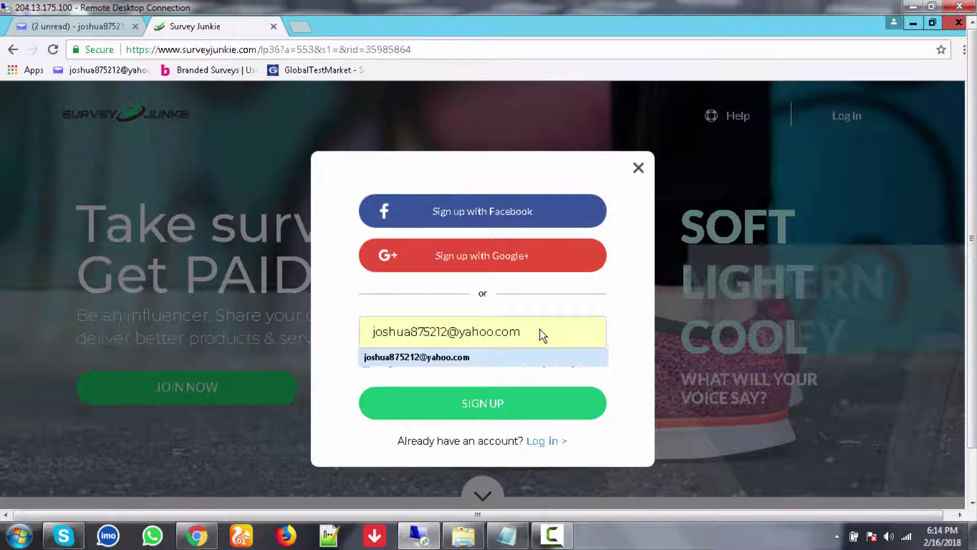
{"action": "key", "text": "Return"}
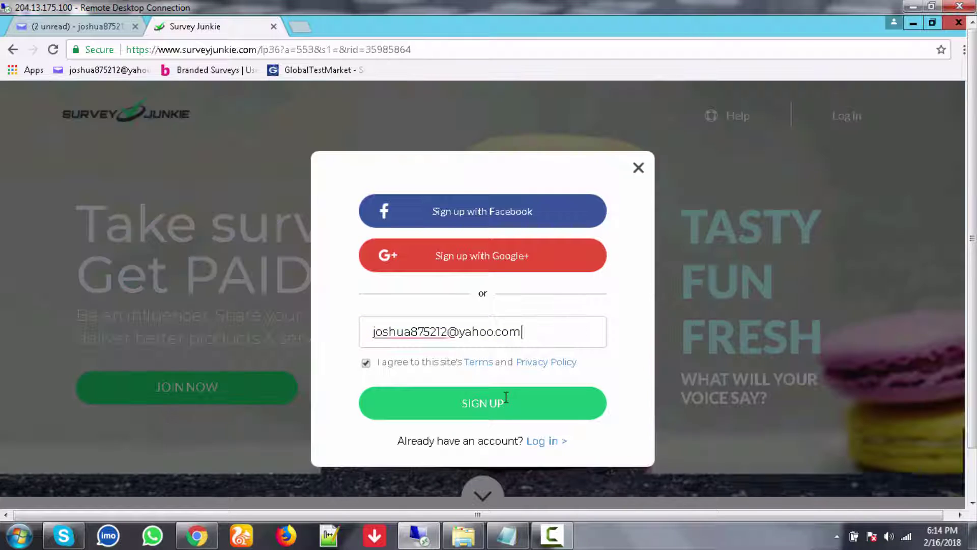
{"action": "left_click", "coordinate": [506, 398]}
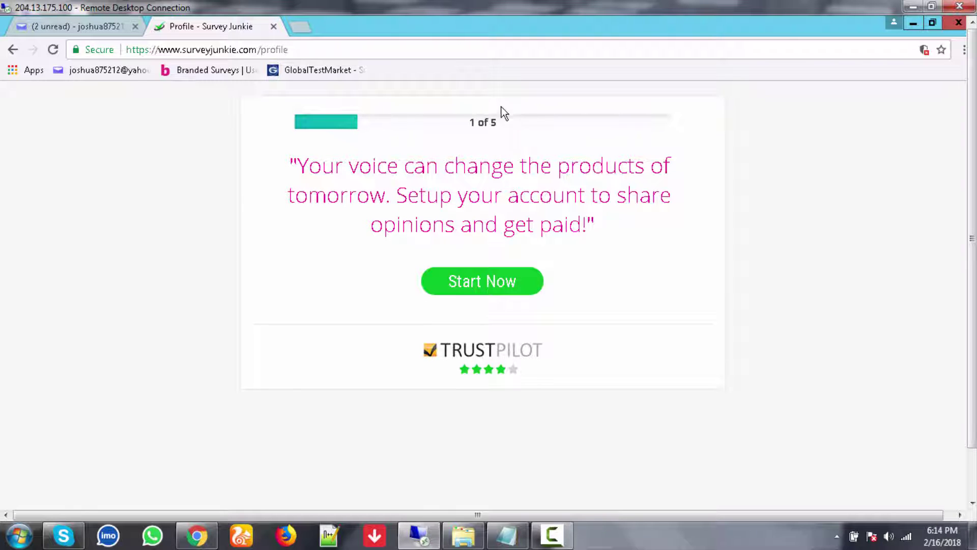
Step: Start the profile setup and submit the five-digit postal code copied from the notes, with United States as the country
{"action": "left_click", "coordinate": [496, 284]}
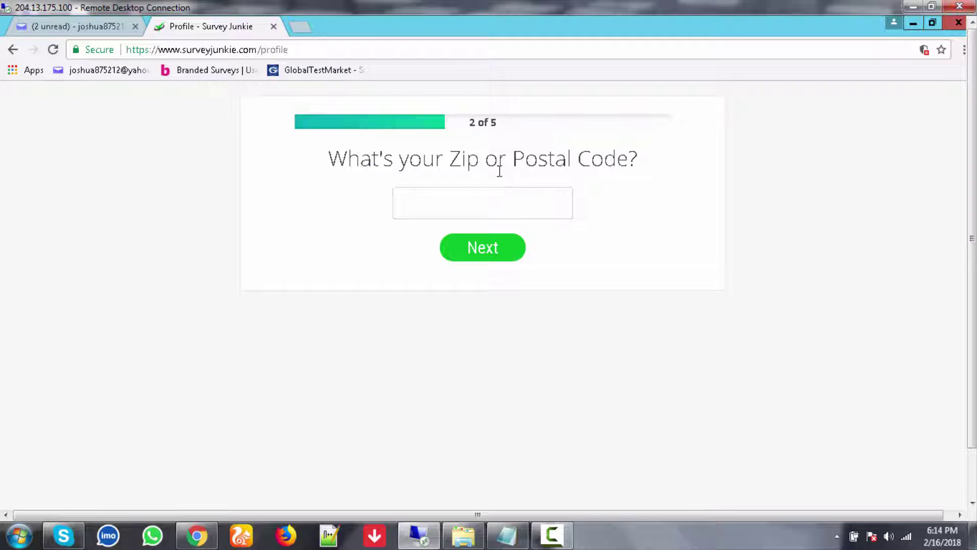
{"action": "left_click", "coordinate": [507, 535]}
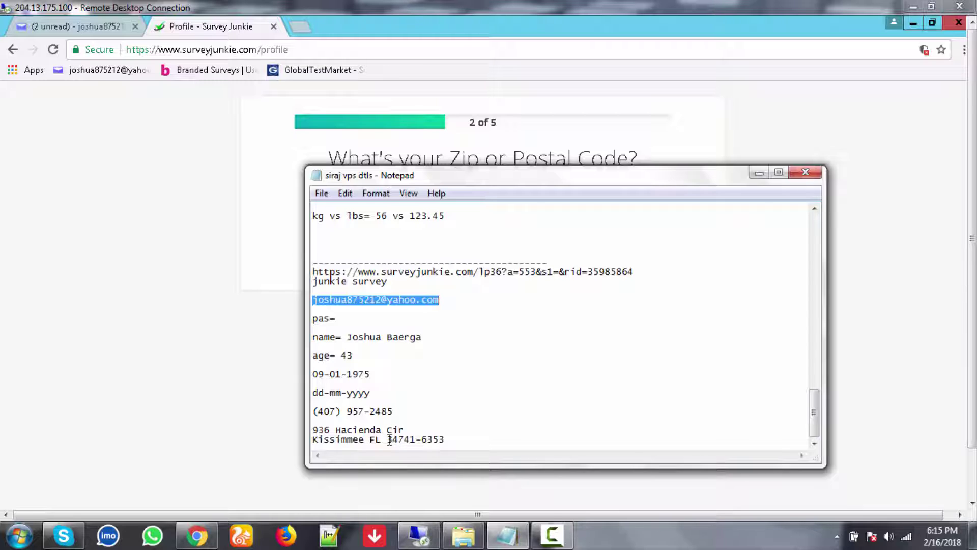
{"action": "left_click_drag", "start_coordinate": [388, 440], "coordinate": [416, 441]}
{"action": "key", "text": "ctrl+c"}
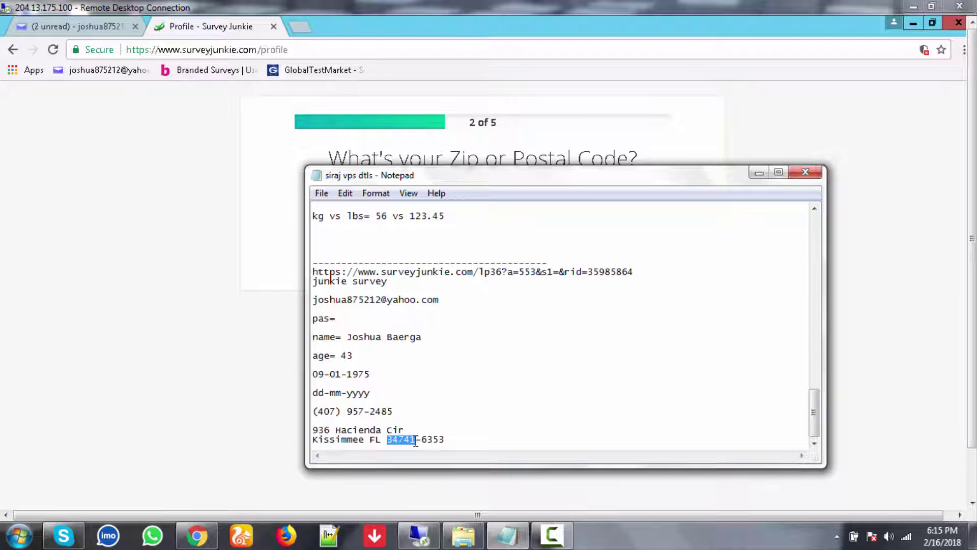
{"action": "left_click", "coordinate": [228, 30]}
{"action": "left_click", "coordinate": [446, 211]}
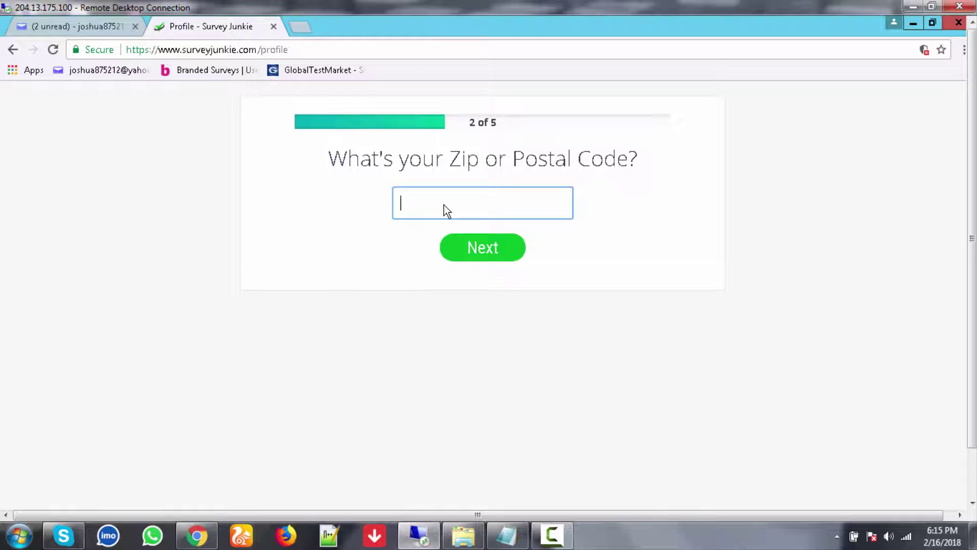
{"action": "key", "text": "ctrl+v"}
{"action": "left_click", "coordinate": [482, 245]}
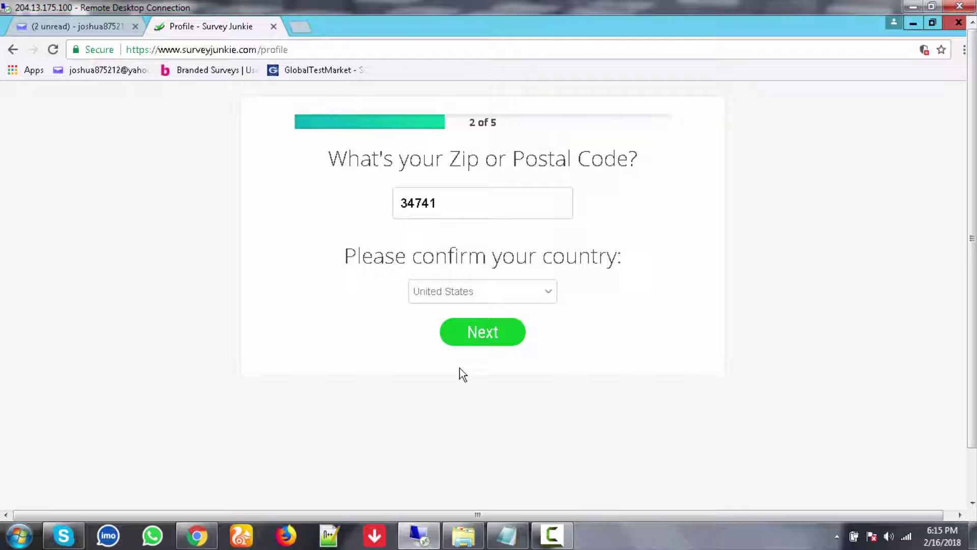
{"action": "left_click", "coordinate": [479, 338]}
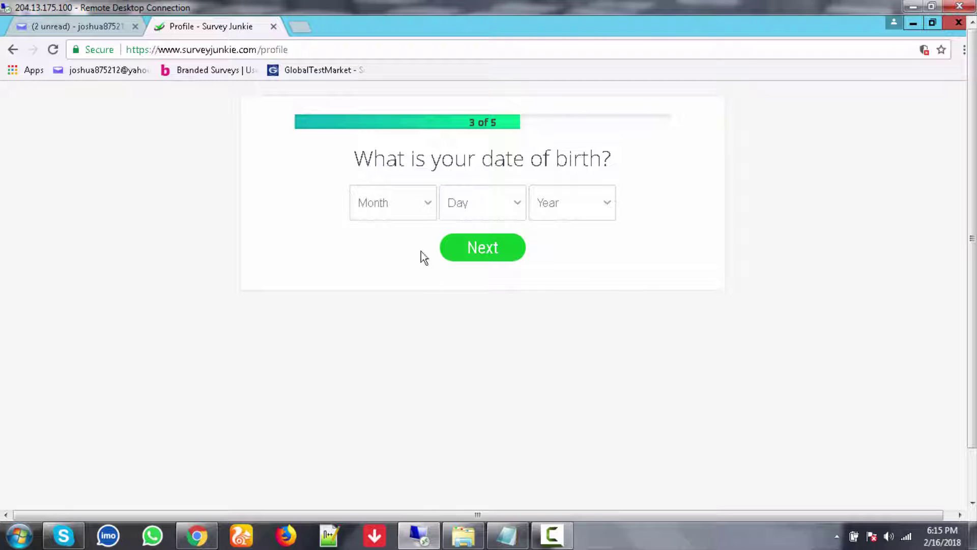
Step: Set the month, day and year of the date of birth, check them against the notes and submit the answer
{"action": "left_click", "coordinate": [414, 199]}
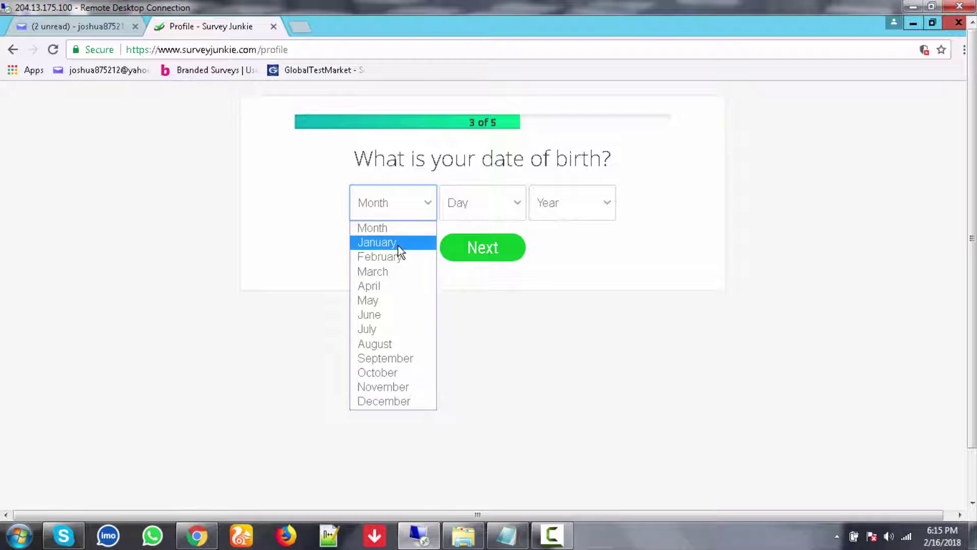
{"action": "left_click", "coordinate": [398, 245]}
{"action": "left_click", "coordinate": [473, 212]}
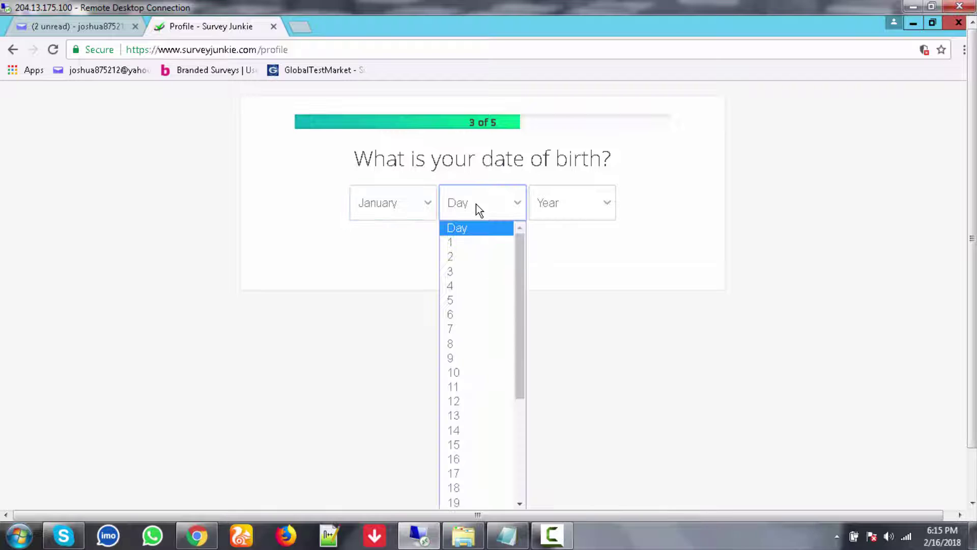
{"action": "left_click", "coordinate": [455, 357]}
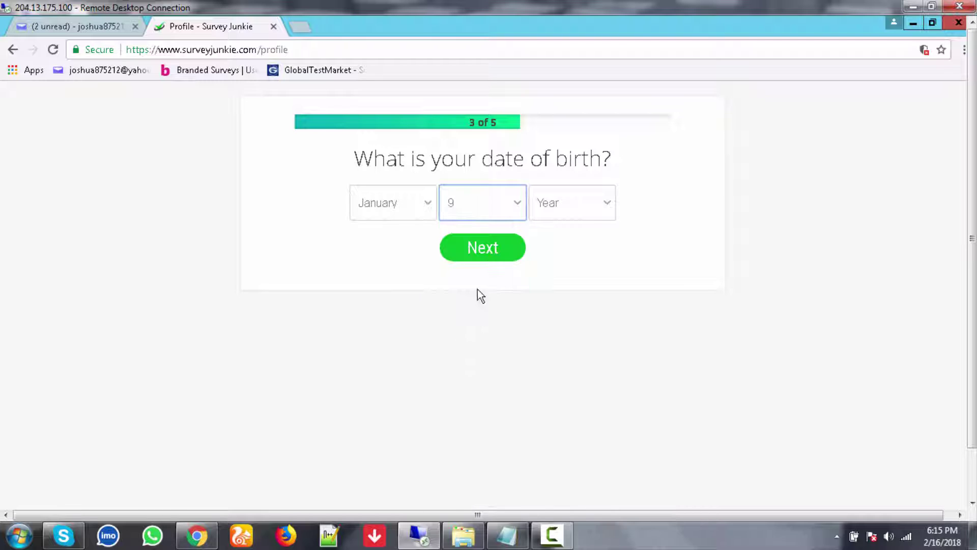
{"action": "left_click", "coordinate": [576, 209]}
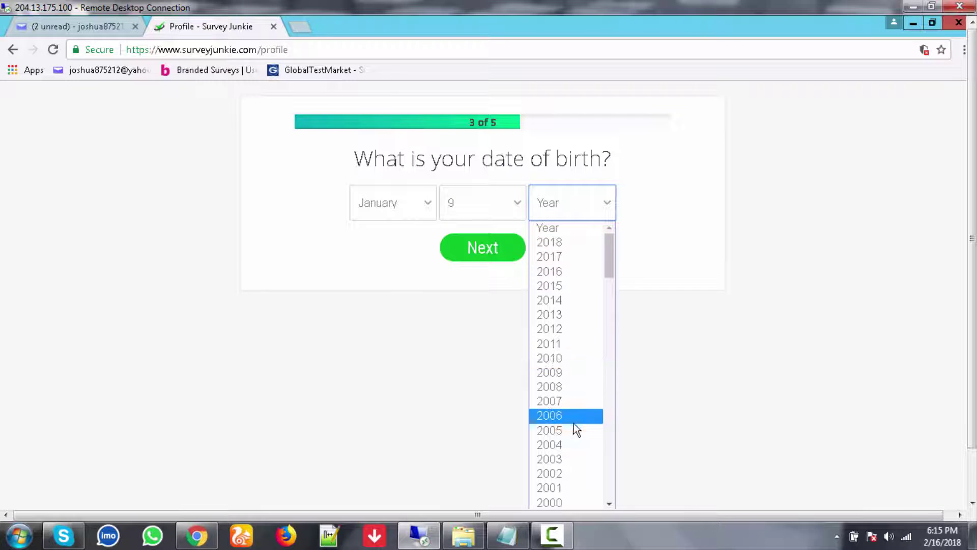
{"action": "scroll", "coordinate": [573, 423], "scroll_direction": "down", "scroll_amount": 5}
{"action": "left_click", "coordinate": [661, 115]}
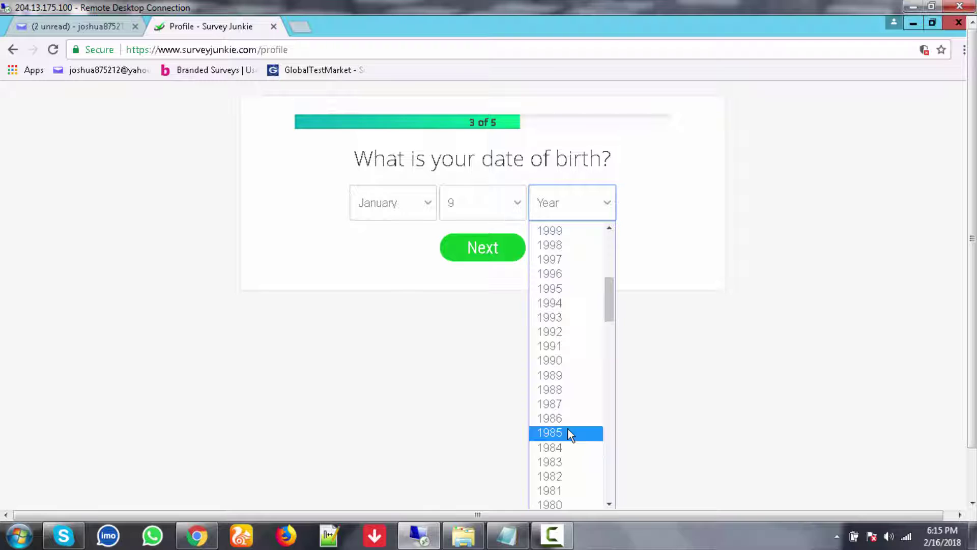
{"action": "scroll", "coordinate": [569, 431], "scroll_direction": "down", "scroll_amount": 3}
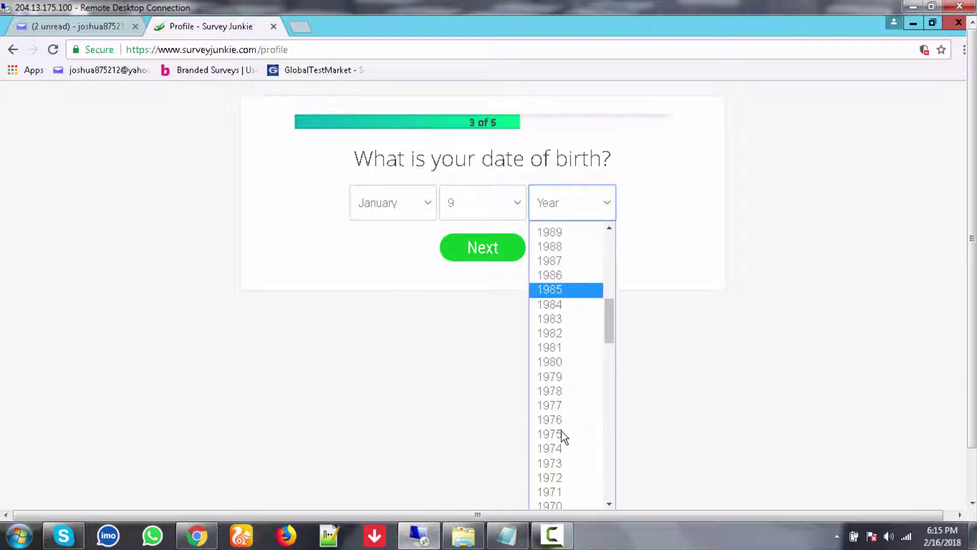
{"action": "left_click", "coordinate": [557, 432]}
{"action": "left_click", "coordinate": [507, 535]}
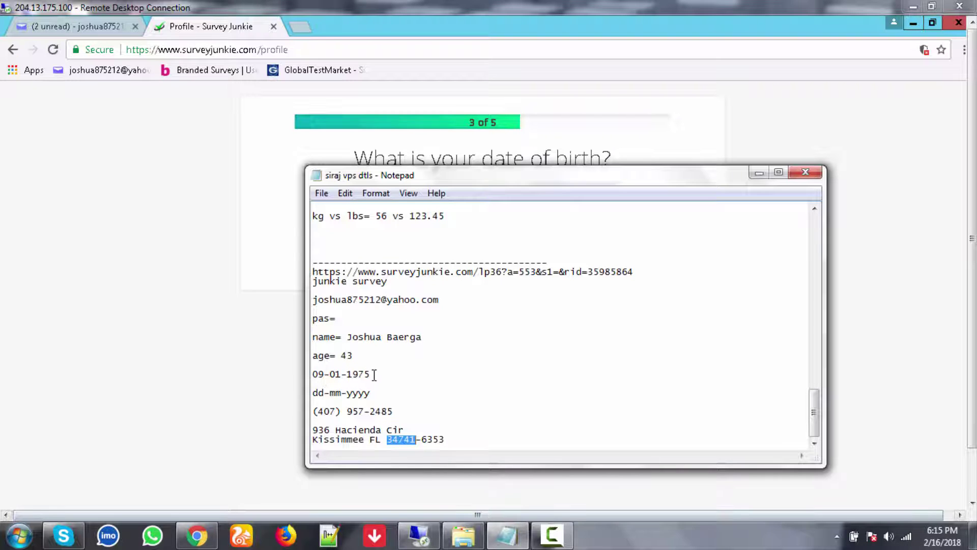
{"action": "left_click", "coordinate": [290, 151]}
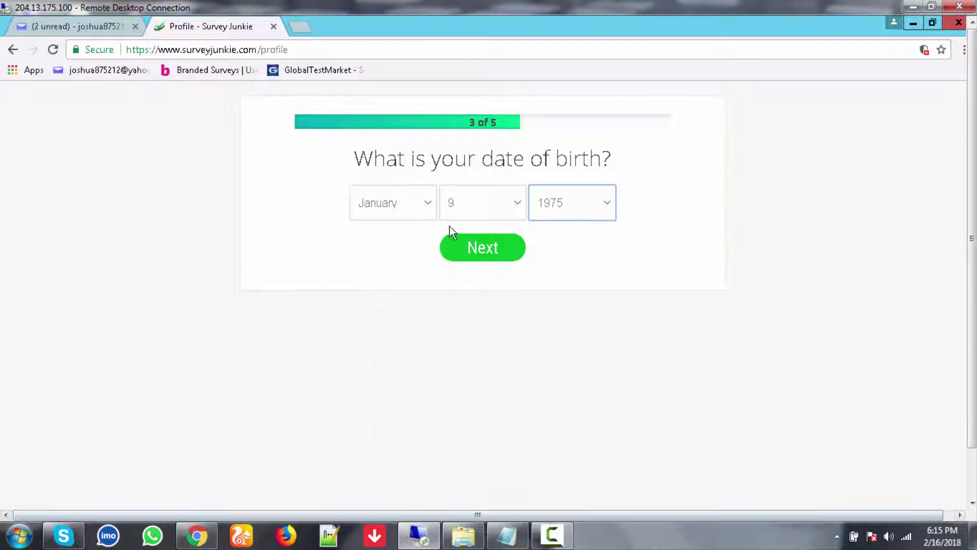
{"action": "left_click", "coordinate": [490, 249]}
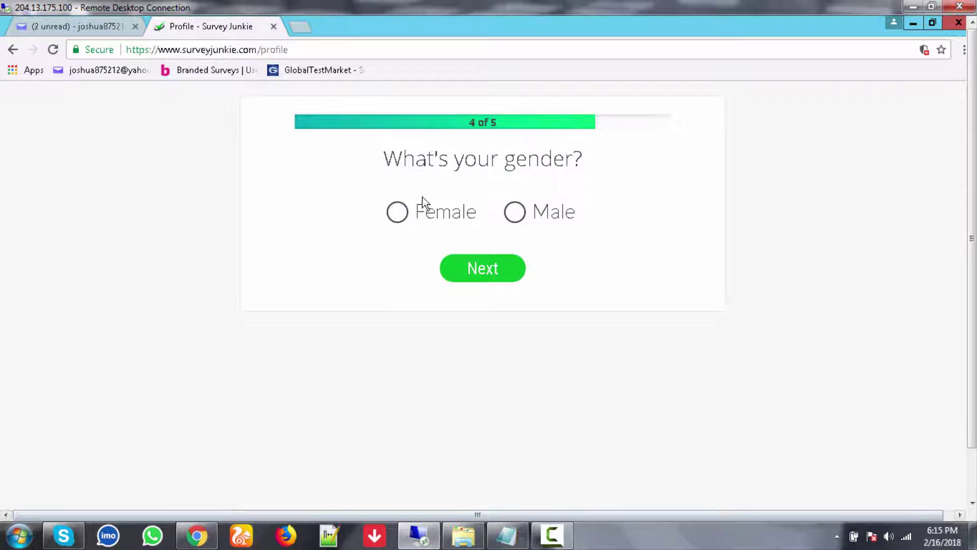
Step: Answer the gender question with Male and continue to the rewards recipient page
{"action": "left_click", "coordinate": [514, 213]}
{"action": "left_click", "coordinate": [490, 265]}
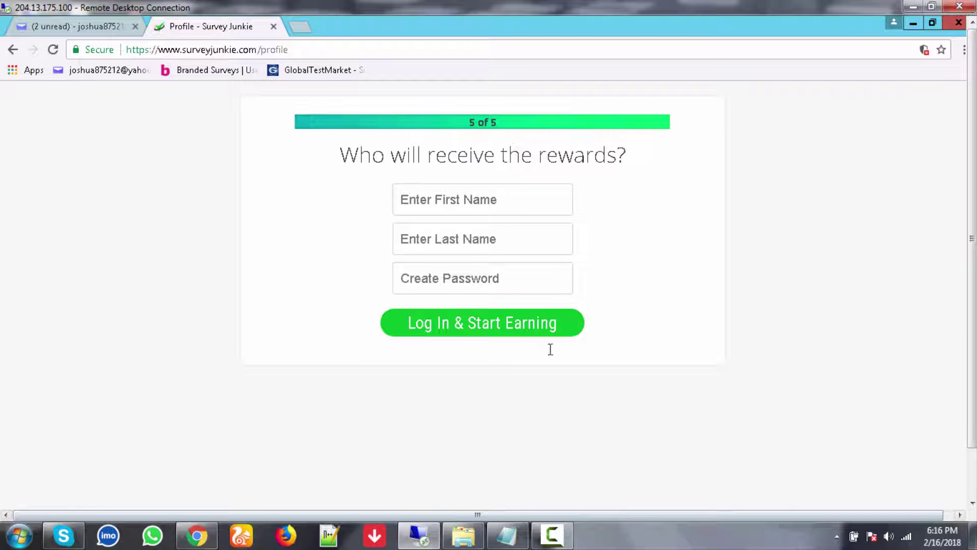
Step: Copy the full name from the notes into the first name field and delete the surname from it
{"action": "left_click", "coordinate": [508, 536]}
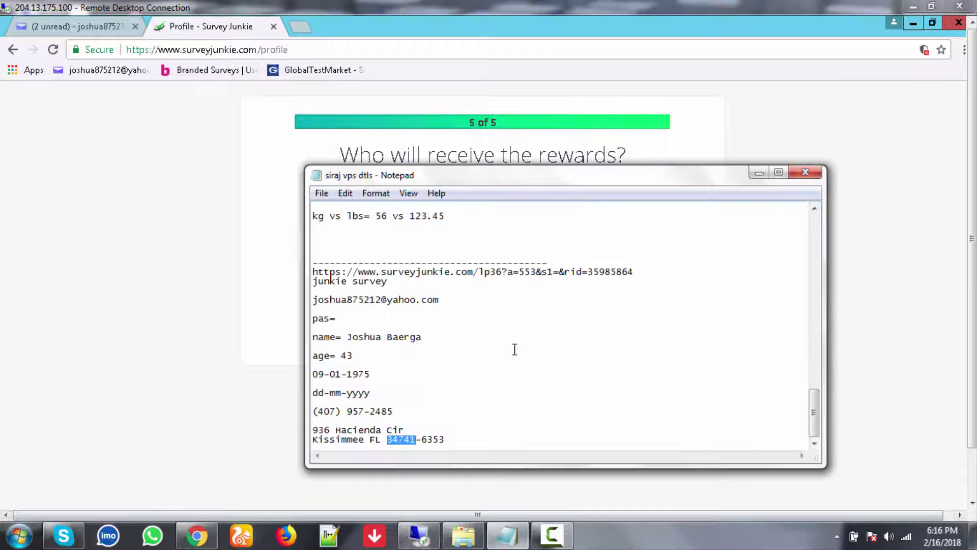
{"action": "left_click", "coordinate": [349, 338]}
{"action": "left_click_drag", "start_coordinate": [349, 339], "coordinate": [426, 339]}
{"action": "key", "text": "ctrl+c"}
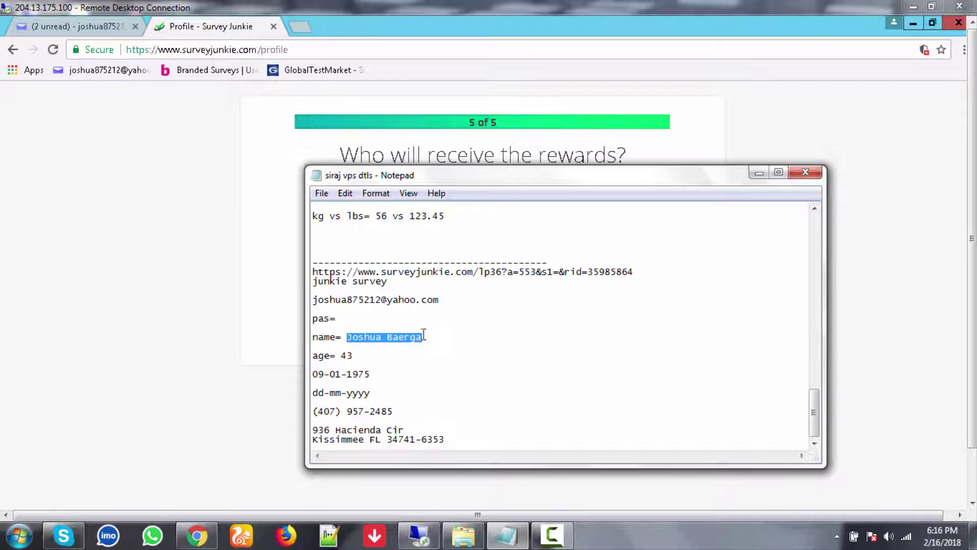
{"action": "left_click", "coordinate": [293, 202]}
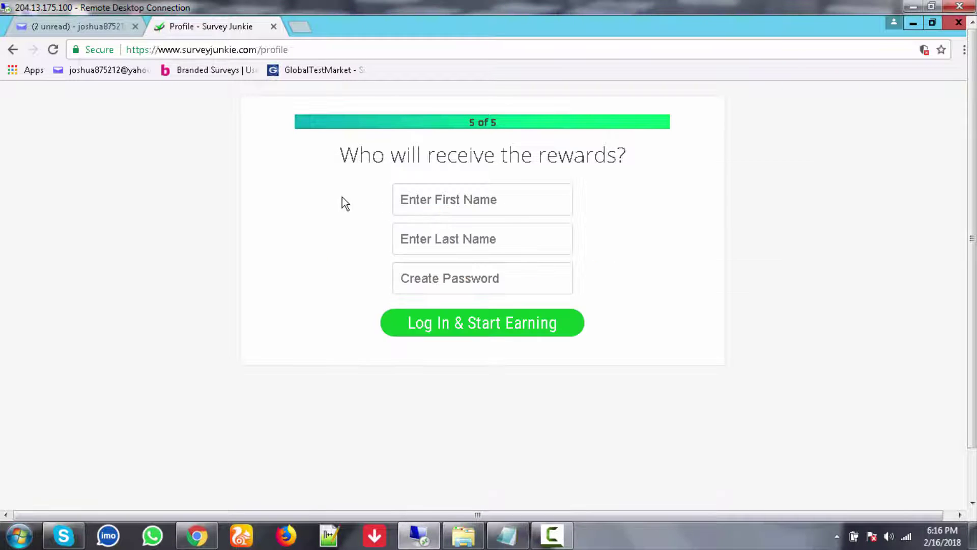
{"action": "left_click", "coordinate": [503, 197]}
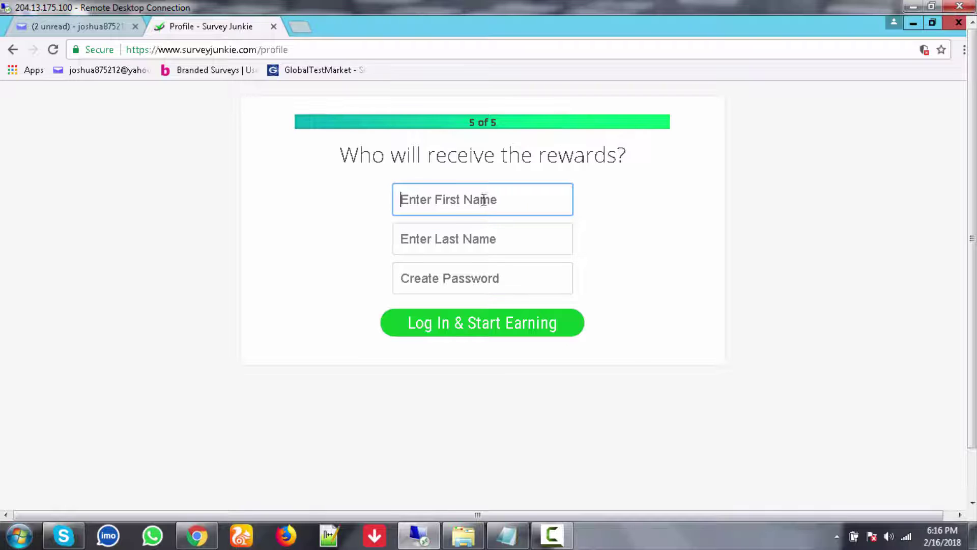
{"action": "key", "text": "ctrl+v"}
{"action": "left_click_drag", "start_coordinate": [443, 201], "coordinate": [502, 212]}
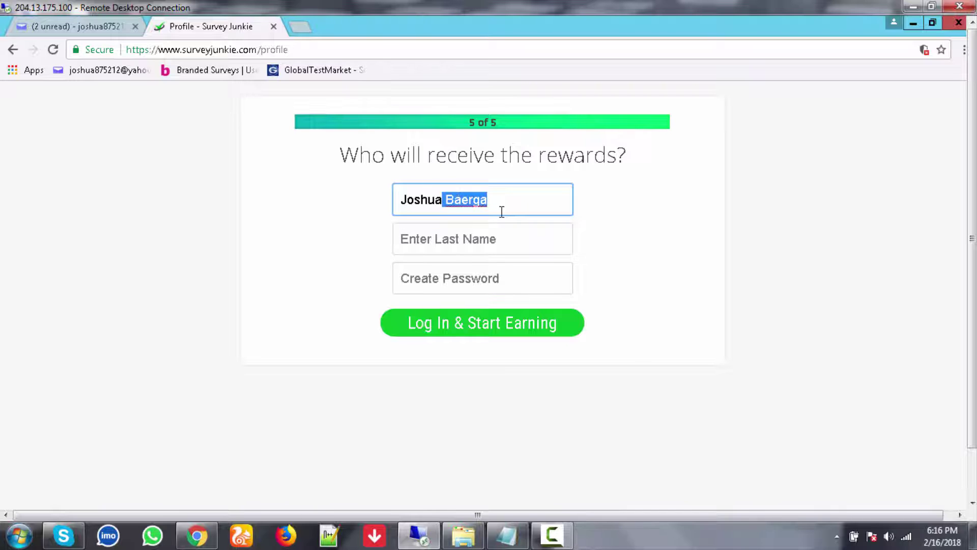
{"action": "key", "text": "BackSpace"}
Step: Fill in the surname in the last name field of the rewards recipient form
{"action": "left_click", "coordinate": [484, 239]}
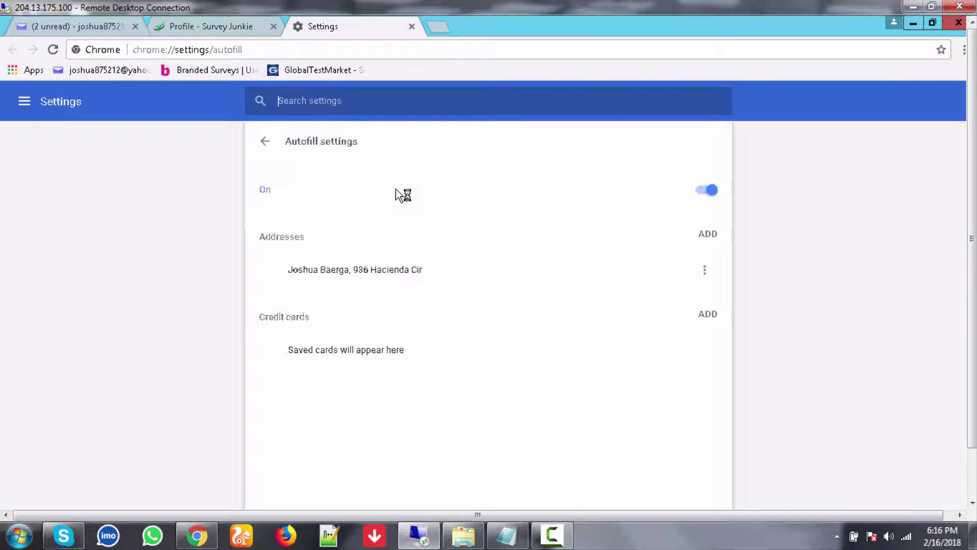
{"action": "left_click", "coordinate": [184, 26]}
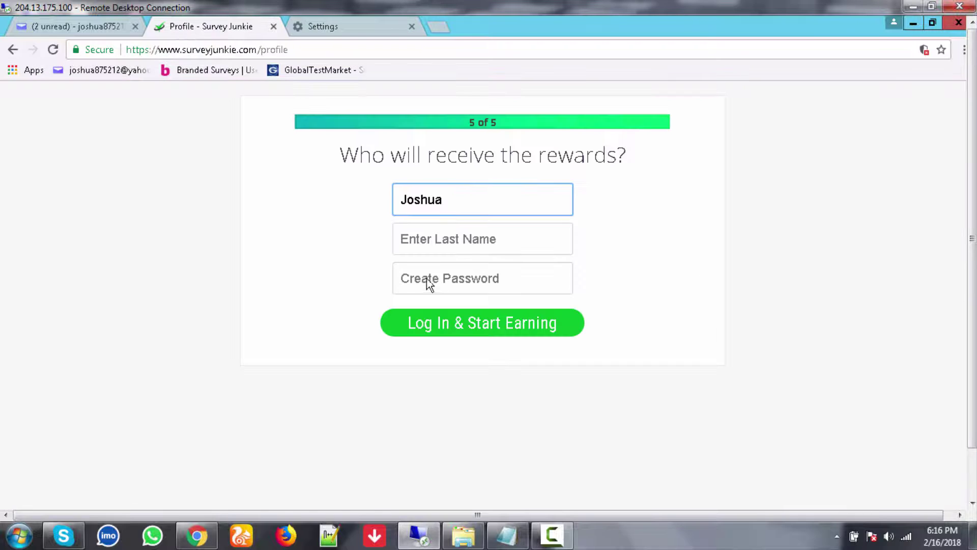
{"action": "left_click", "coordinate": [462, 243]}
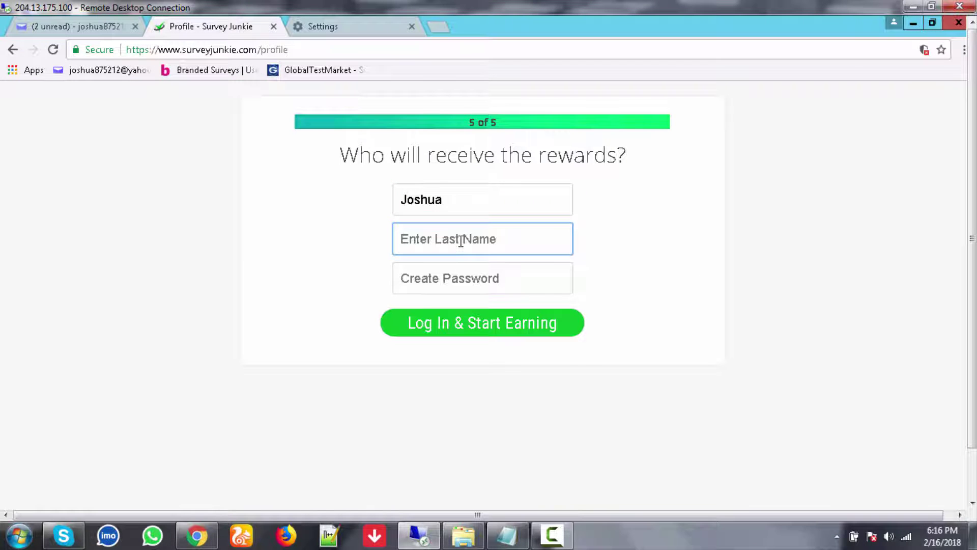
{"action": "type", "text": "Baerga"}
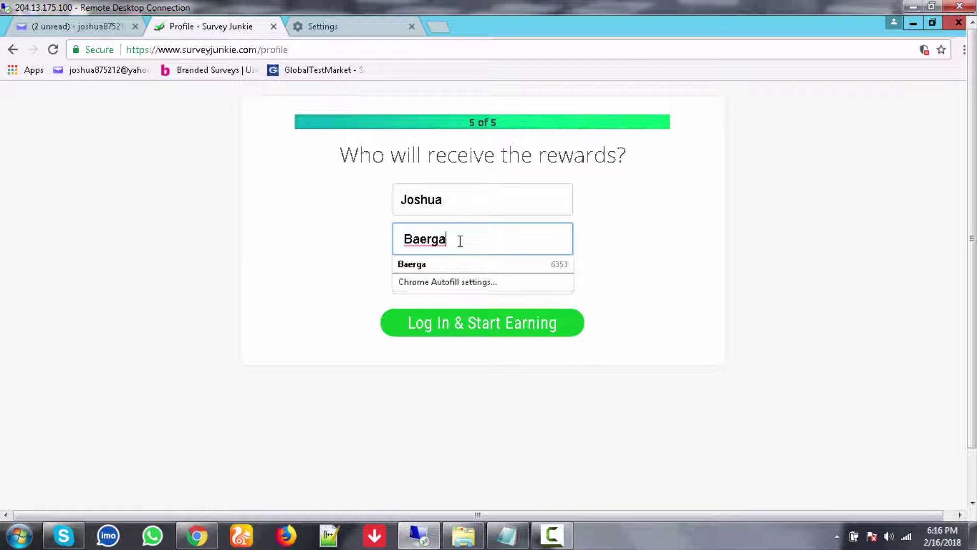
{"action": "left_click", "coordinate": [414, 263]}
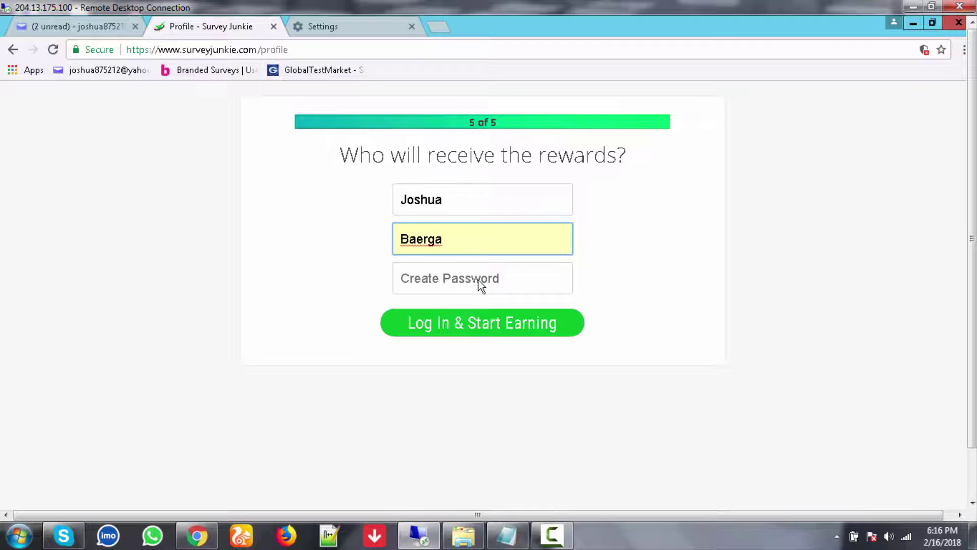
Step: Enter a new account password, submit the form to log in, and dismiss the browser's offer to save the password
{"action": "left_click", "coordinate": [479, 277]}
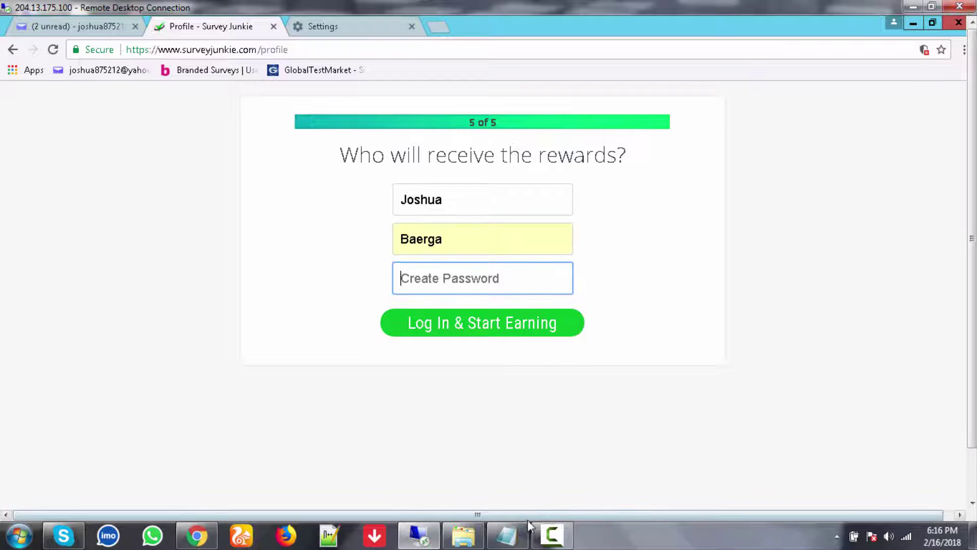
{"action": "left_click", "coordinate": [552, 534]}
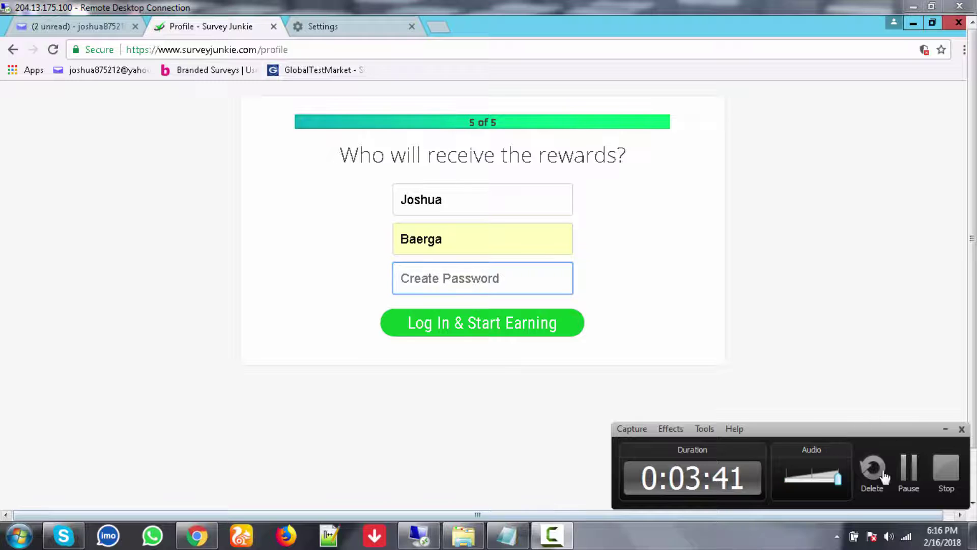
{"action": "left_click", "coordinate": [909, 468]}
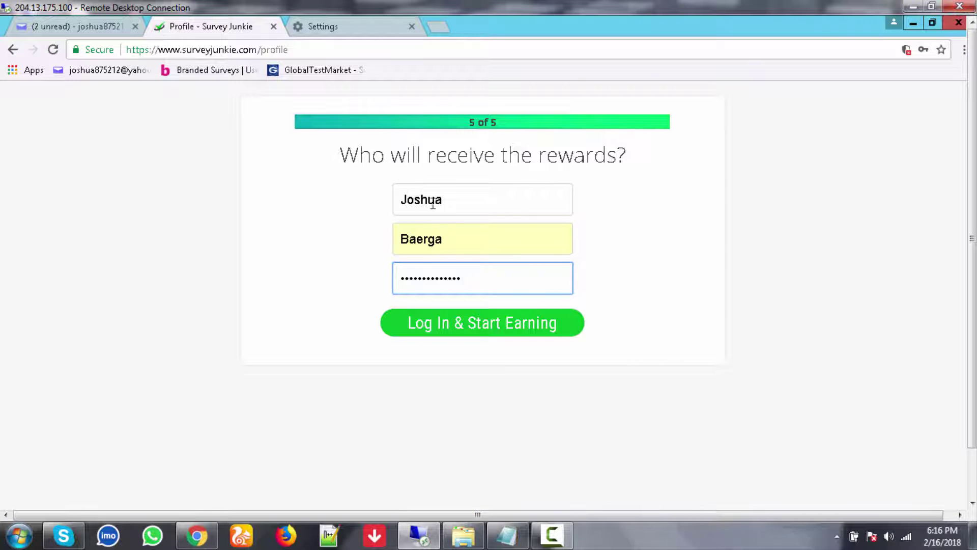
{"action": "left_click", "coordinate": [464, 330]}
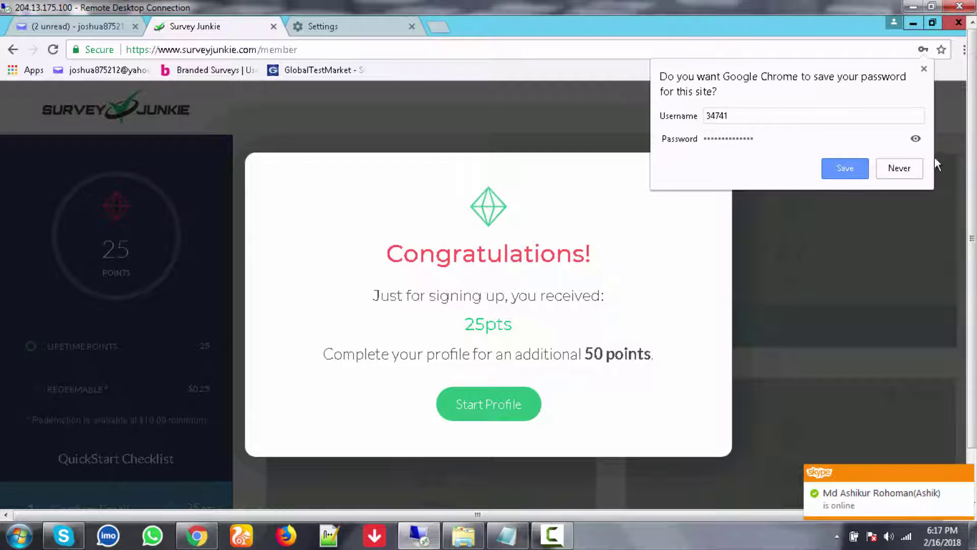
{"action": "left_click", "coordinate": [925, 67]}
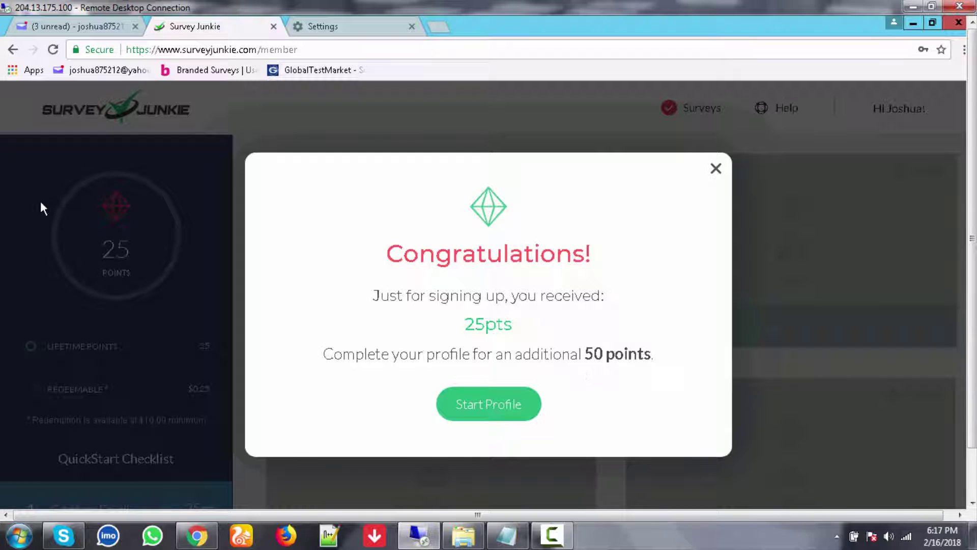
Step: Confirm the email address through the Survey Junkie message in the Yahoo inbox and close the duplicate Survey Junkie tab
{"action": "left_click", "coordinate": [76, 29]}
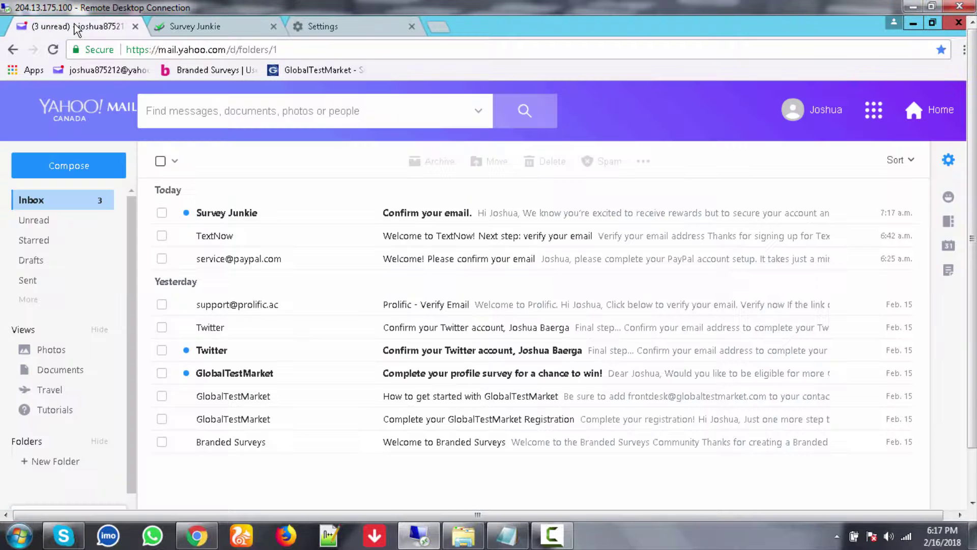
{"action": "left_click", "coordinate": [434, 212]}
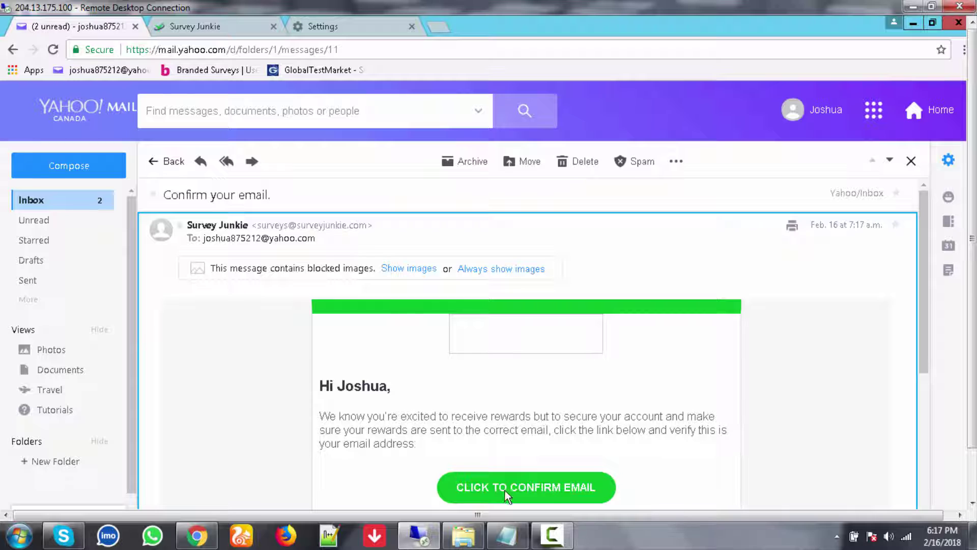
{"action": "left_click", "coordinate": [505, 492]}
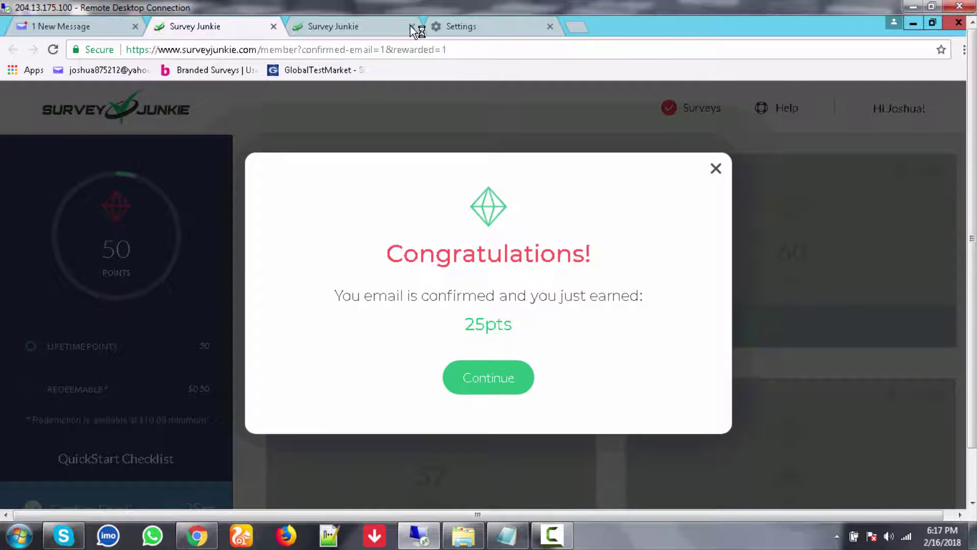
{"action": "left_click", "coordinate": [412, 26]}
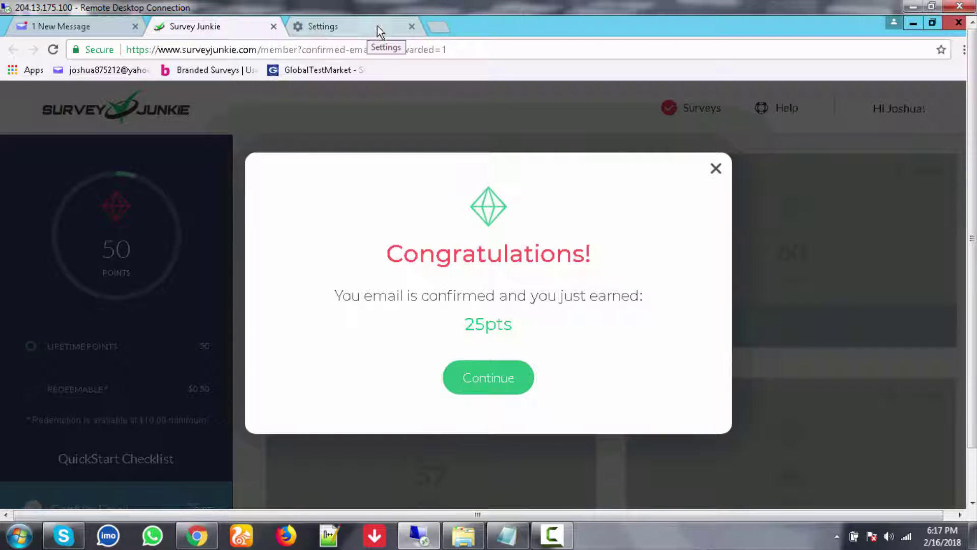
Step: Continue to the member dashboard, dismiss the Windows color scheme prompt and look over the listed surveys
{"action": "left_click", "coordinate": [499, 379]}
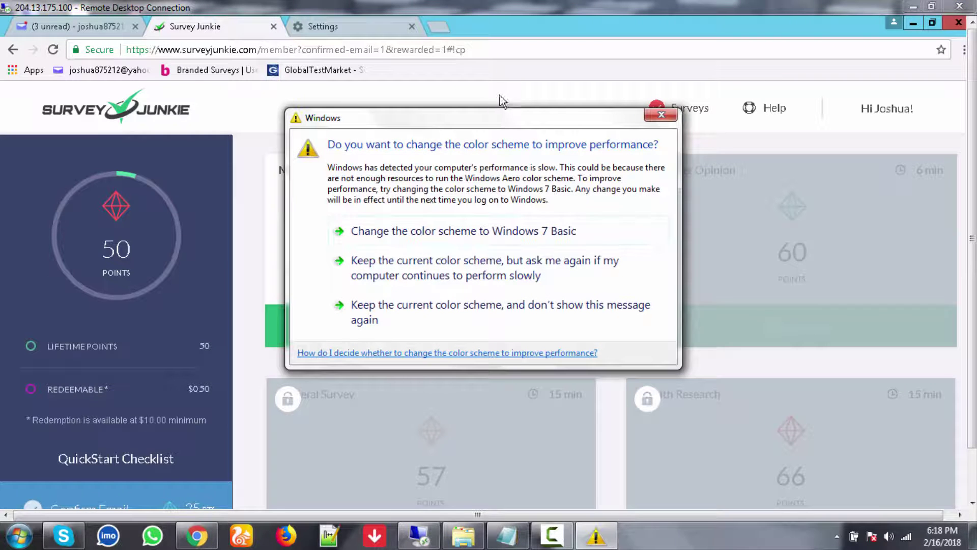
{"action": "left_click", "coordinate": [661, 115]}
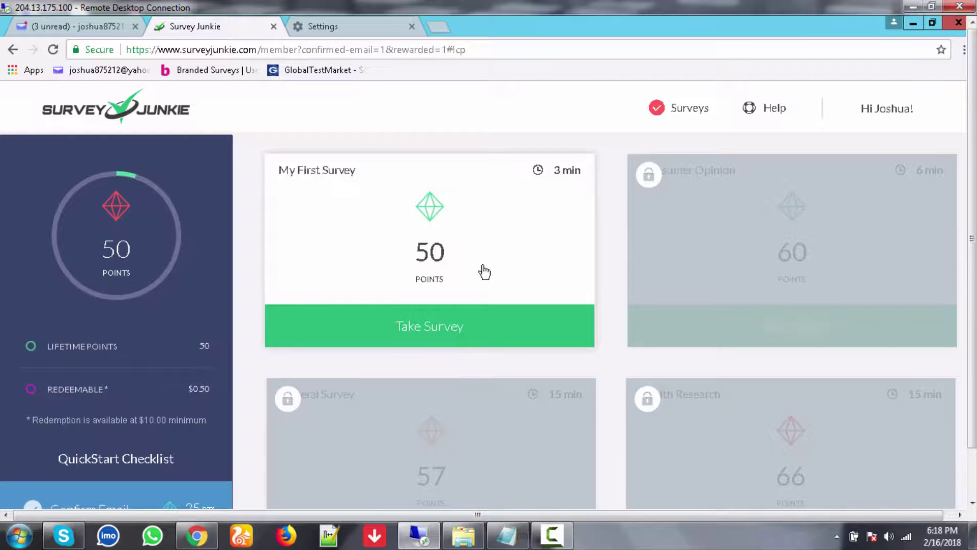
{"action": "scroll", "coordinate": [484, 282], "scroll_direction": "down", "scroll_amount": 4}
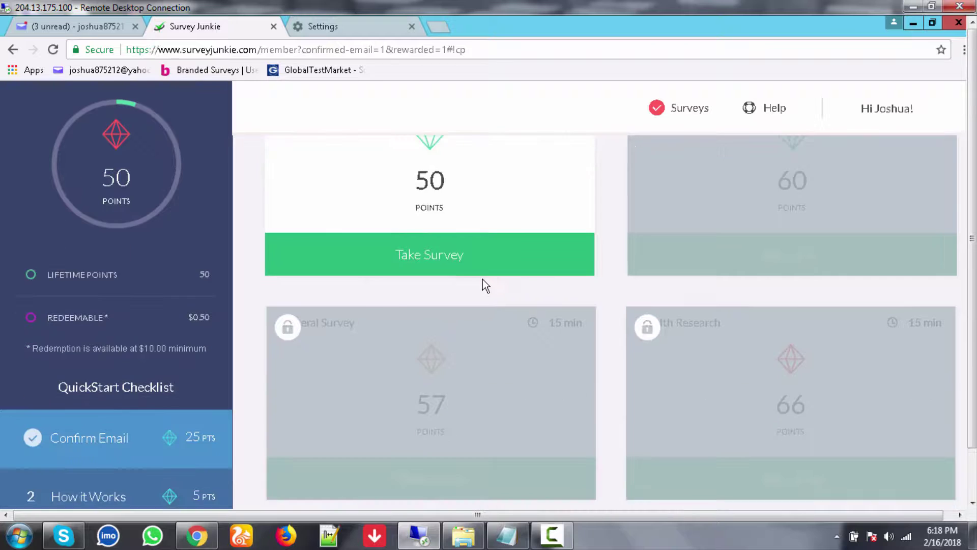
{"action": "scroll", "coordinate": [484, 283], "scroll_direction": "up", "scroll_amount": 4}
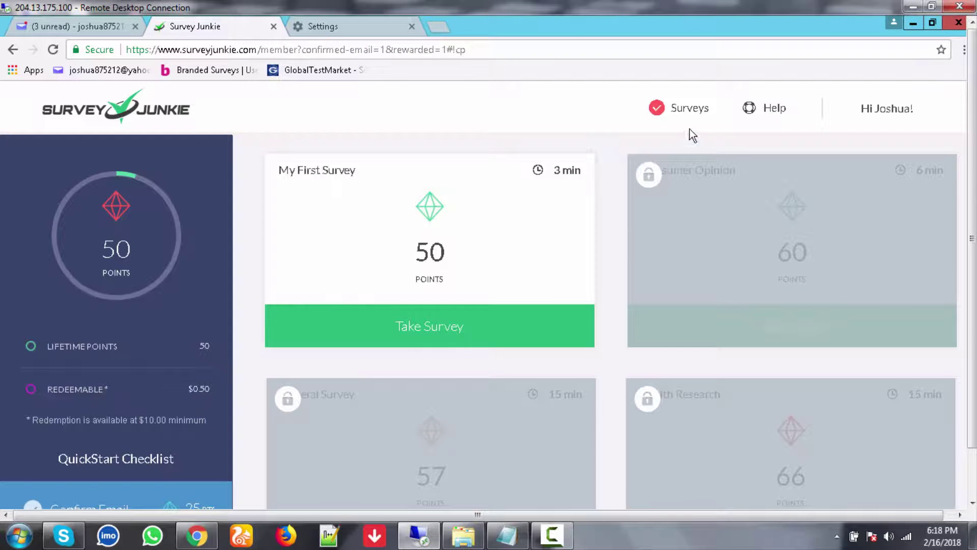
Step: Open the account's My Profile page and look through the profile surveys, from General to Travel
{"action": "left_click", "coordinate": [899, 116]}
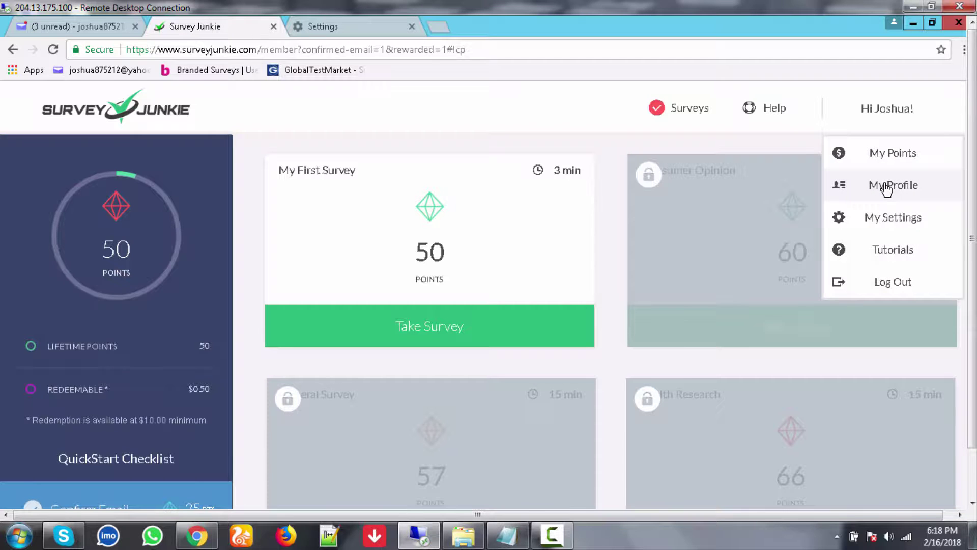
{"action": "left_click", "coordinate": [887, 188]}
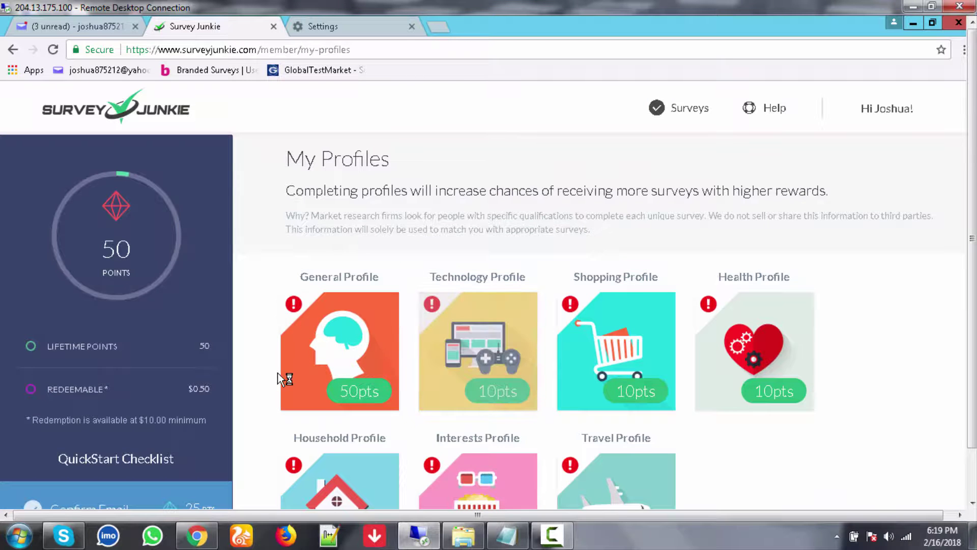
{"action": "scroll", "coordinate": [277, 373], "scroll_direction": "down", "scroll_amount": 2}
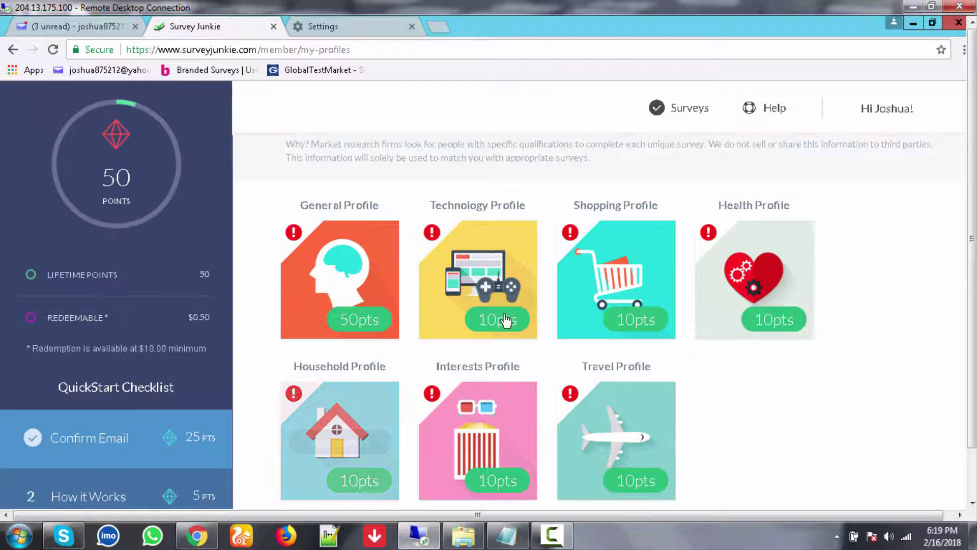
{"action": "mouse_move", "coordinate": [377, 482]}
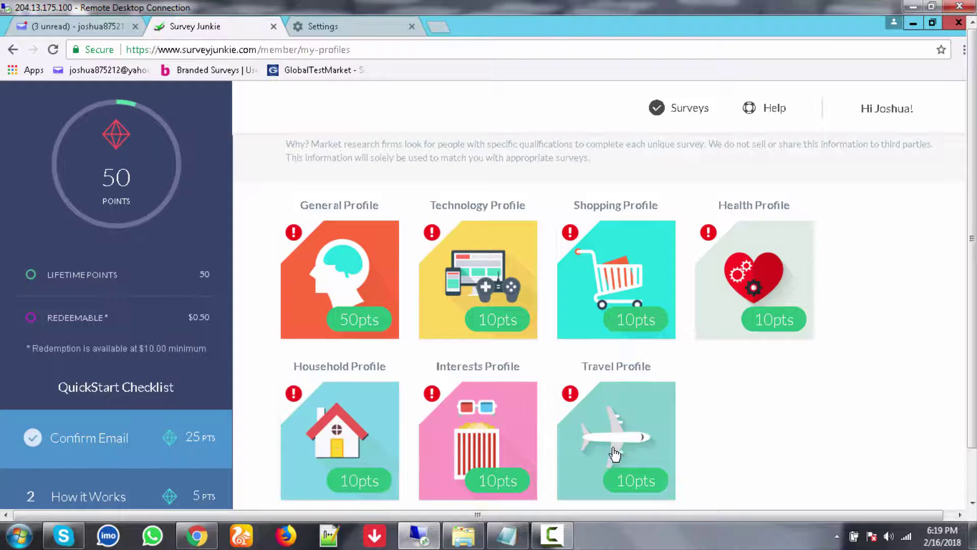
{"action": "scroll", "coordinate": [611, 432], "scroll_direction": "down", "scroll_amount": 2}
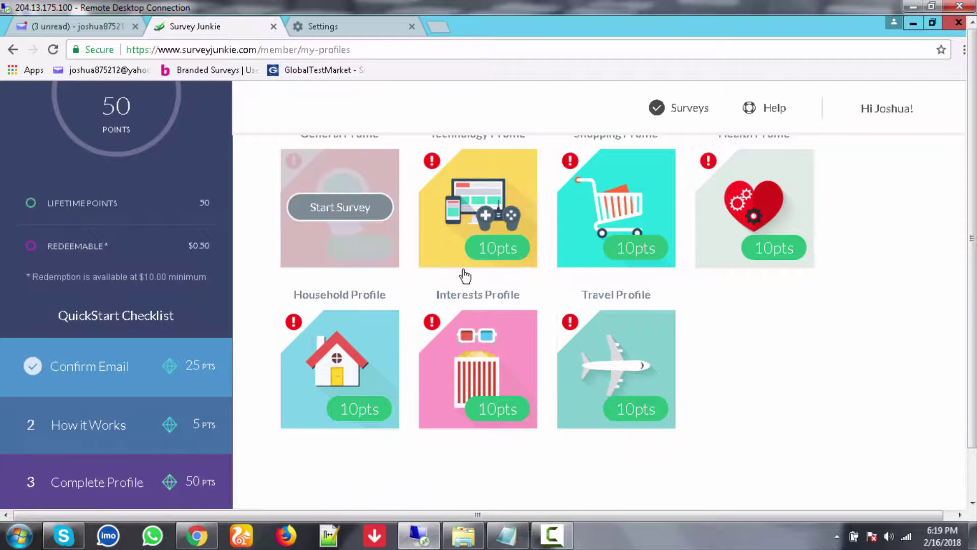
{"action": "scroll", "coordinate": [504, 293], "scroll_direction": "up", "scroll_amount": 3}
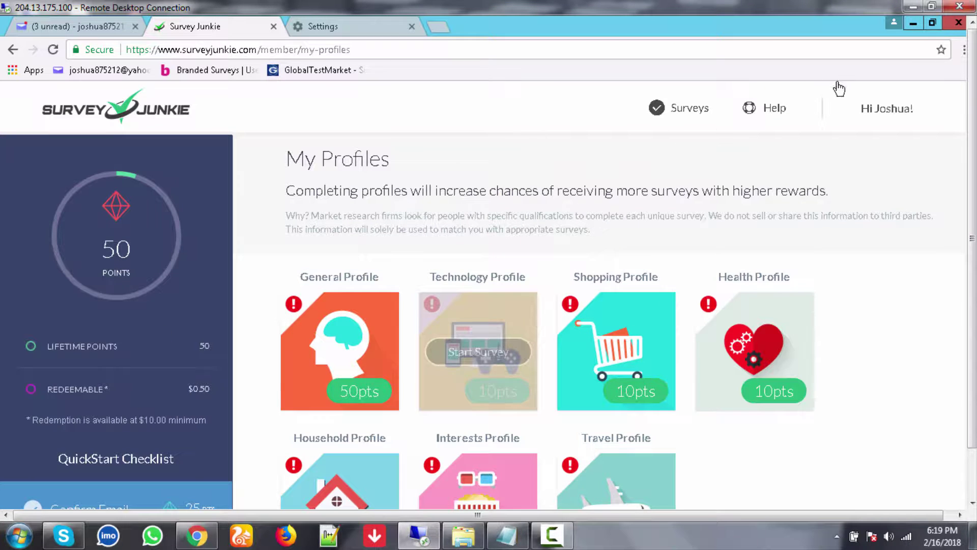
Step: Return to the Surveys page, dismiss the color scheme prompt and close the browser's Settings tab
{"action": "left_click", "coordinate": [684, 113]}
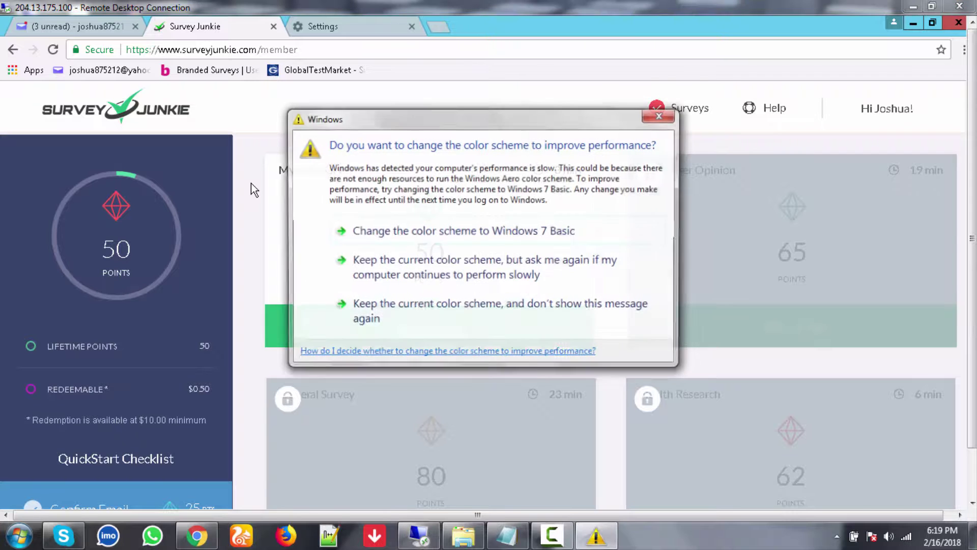
{"action": "left_click", "coordinate": [660, 114]}
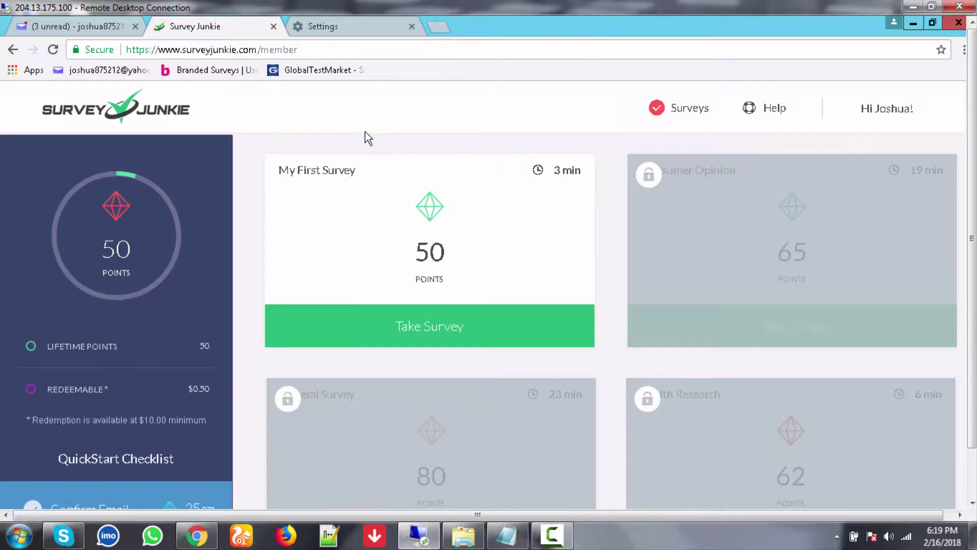
{"action": "left_click", "coordinate": [411, 27]}
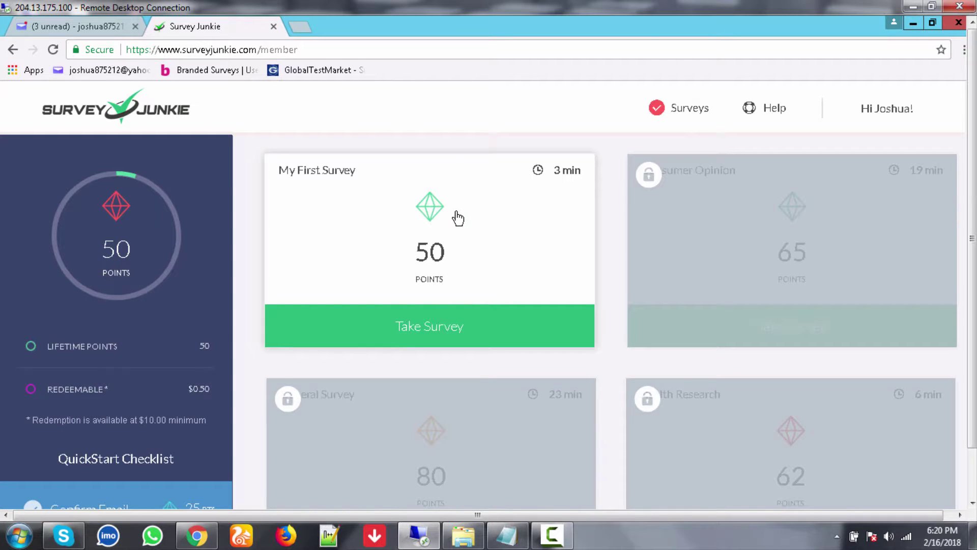
{"action": "scroll", "coordinate": [460, 218], "scroll_direction": "down", "scroll_amount": 4}
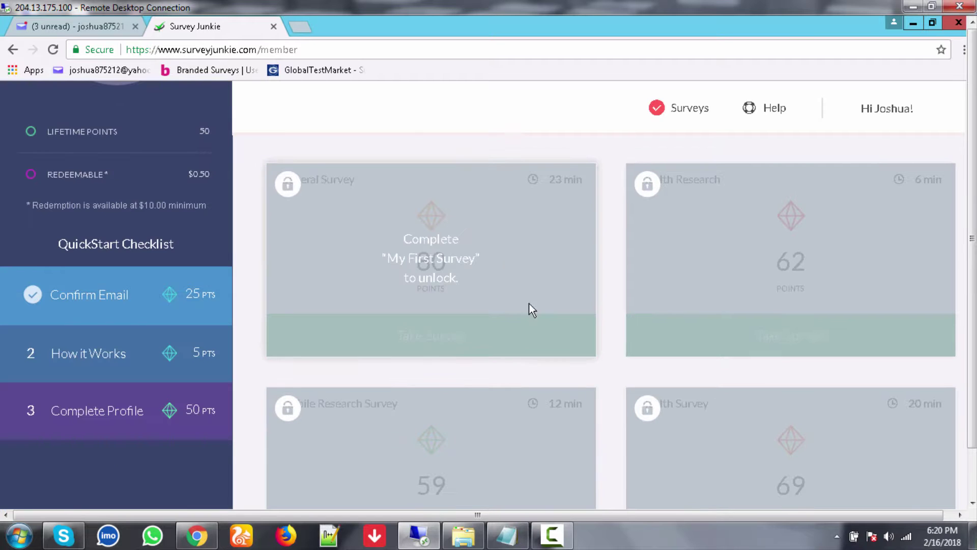
{"action": "left_click", "coordinate": [553, 536]}
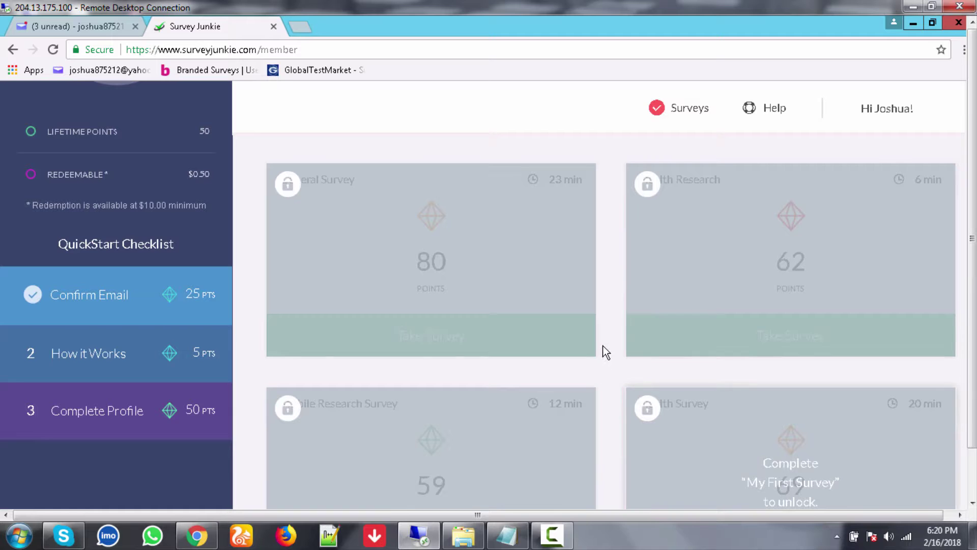
{"action": "mouse_move", "coordinate": [553, 542]}
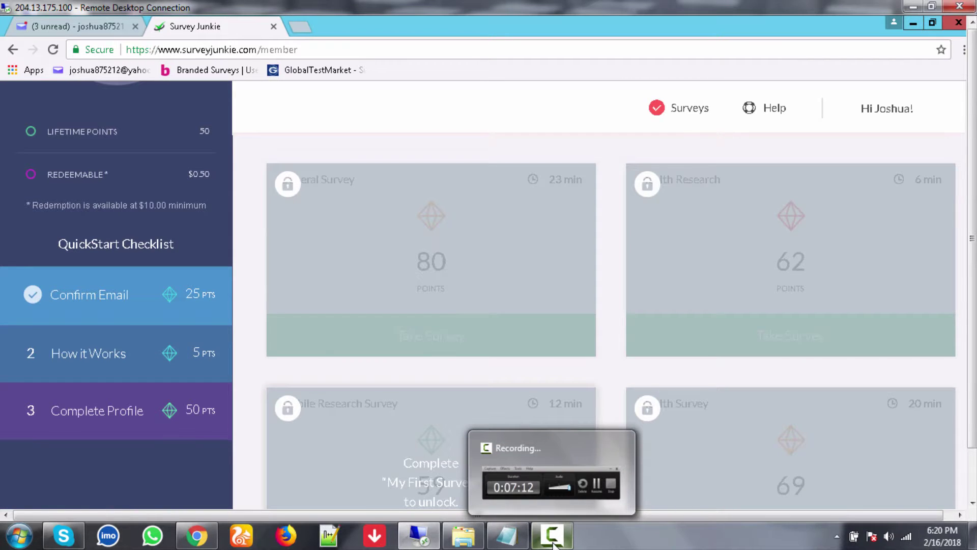
{"action": "left_click", "coordinate": [553, 540]}
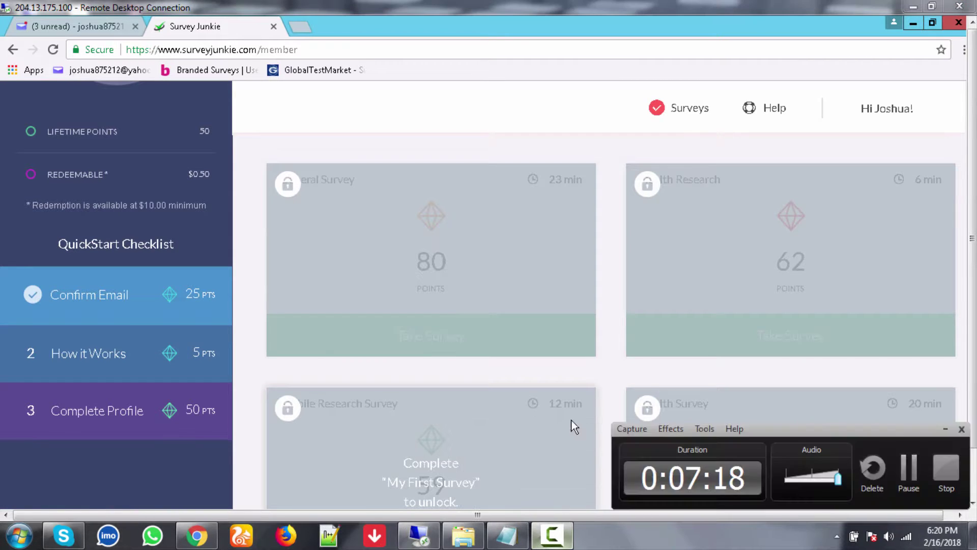
{"action": "left_click", "coordinate": [947, 473]}
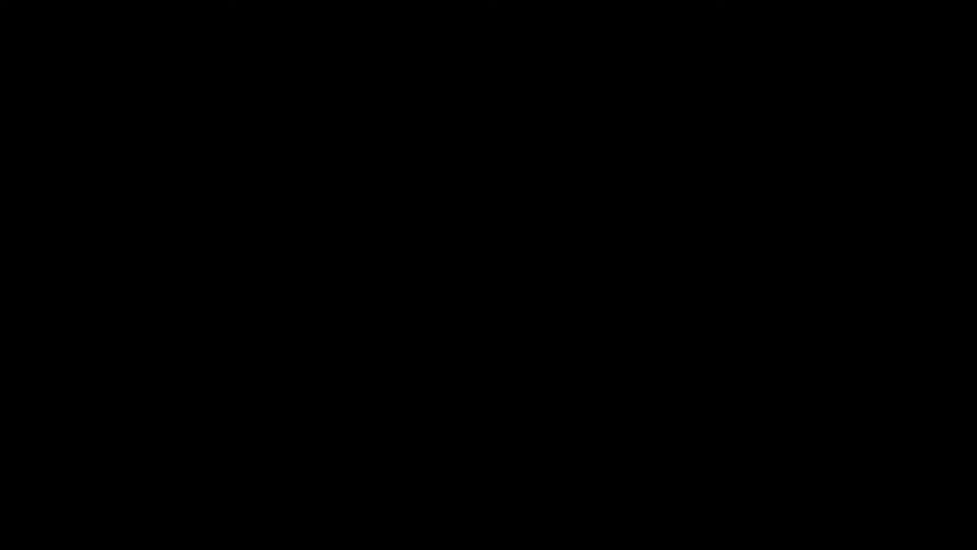